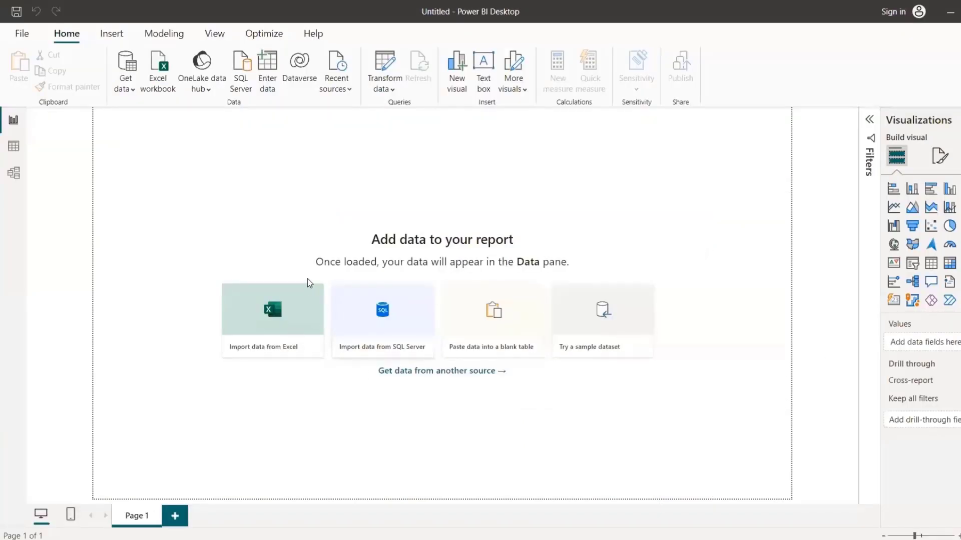
Import the Pivot Advanced and Simple Pivot sheets from the Advanced_Pivot workbook and open them for transformation in Power Query Editor
click(307, 289)
click(150, 107)
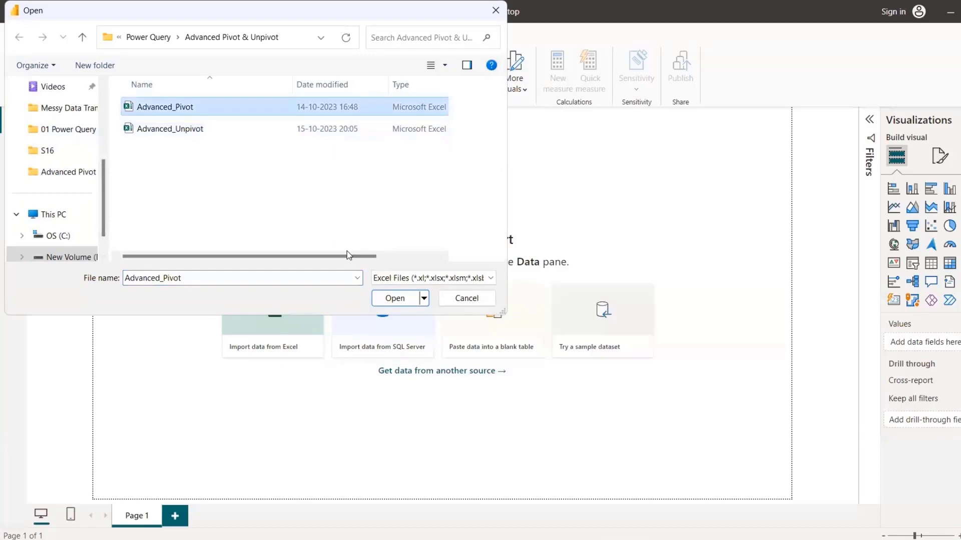
click(383, 299)
click(258, 149)
click(259, 167)
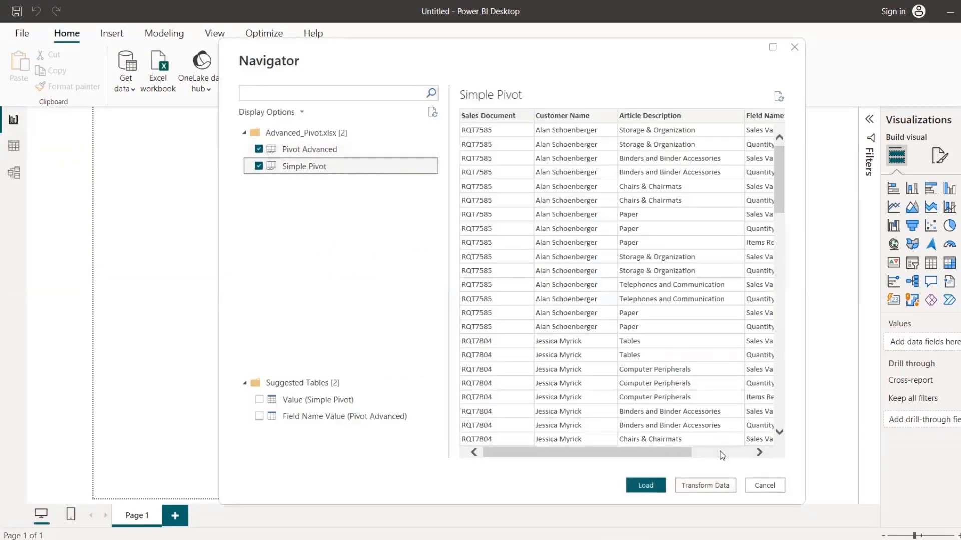
click(721, 485)
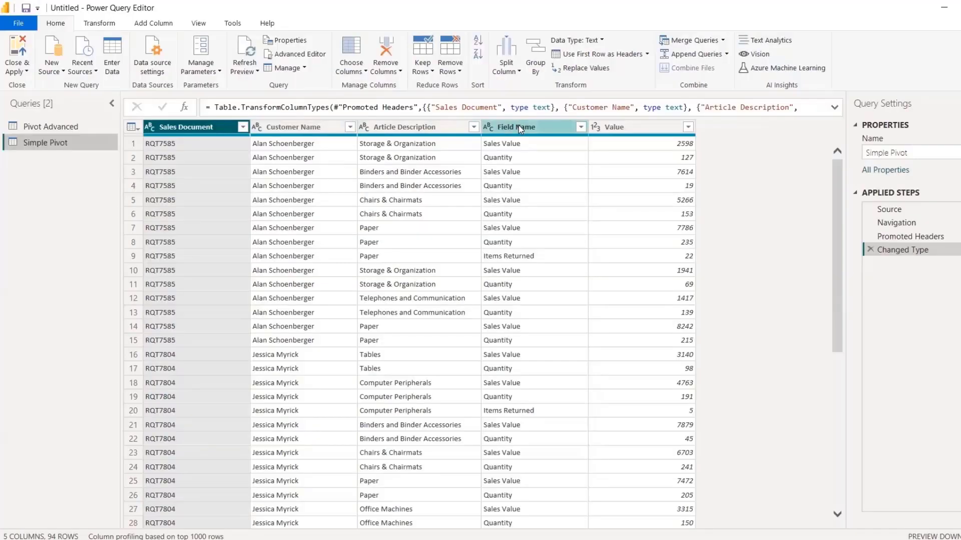
Pivot the Field Name column of the Simple Pivot query, using Value as the values column
click(518, 126)
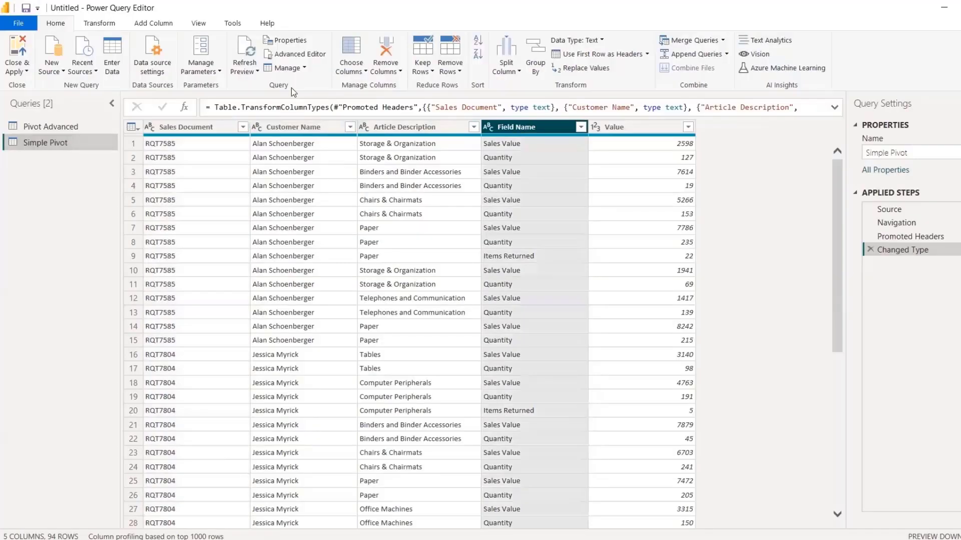
click(102, 25)
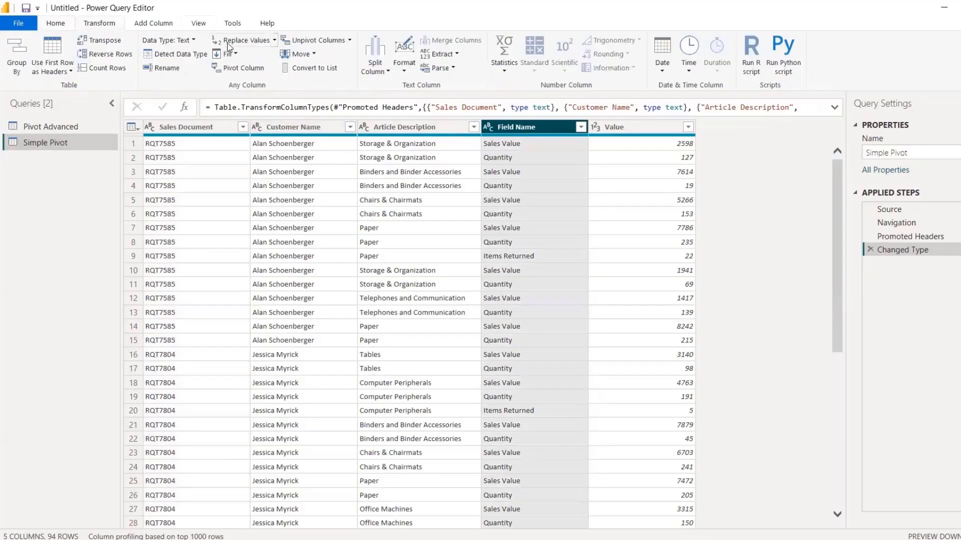
click(233, 68)
click(390, 255)
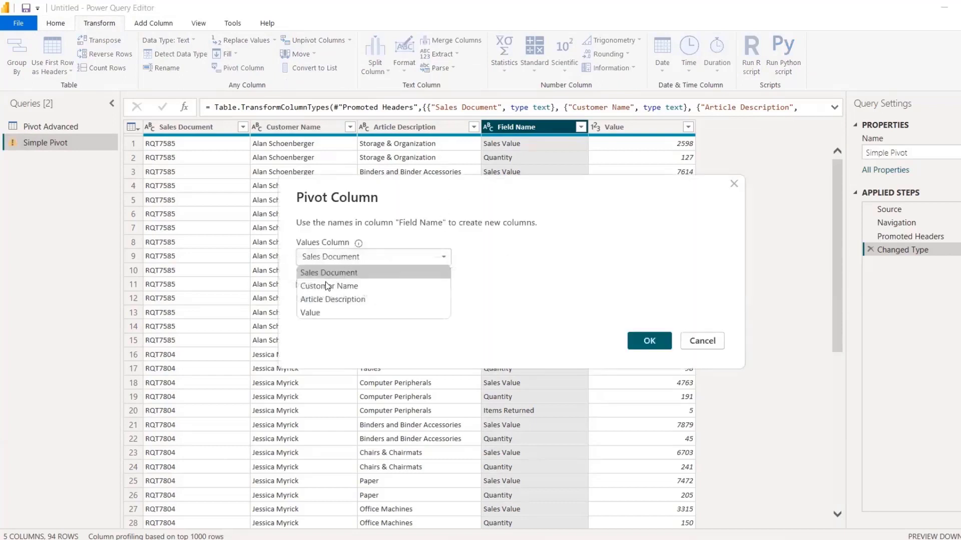
click(328, 313)
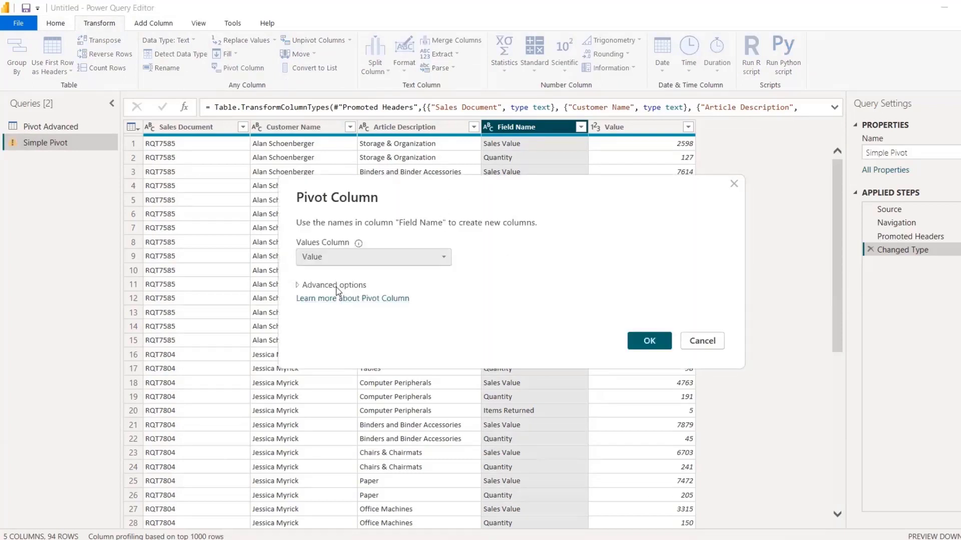
click(374, 256)
click(322, 313)
click(647, 340)
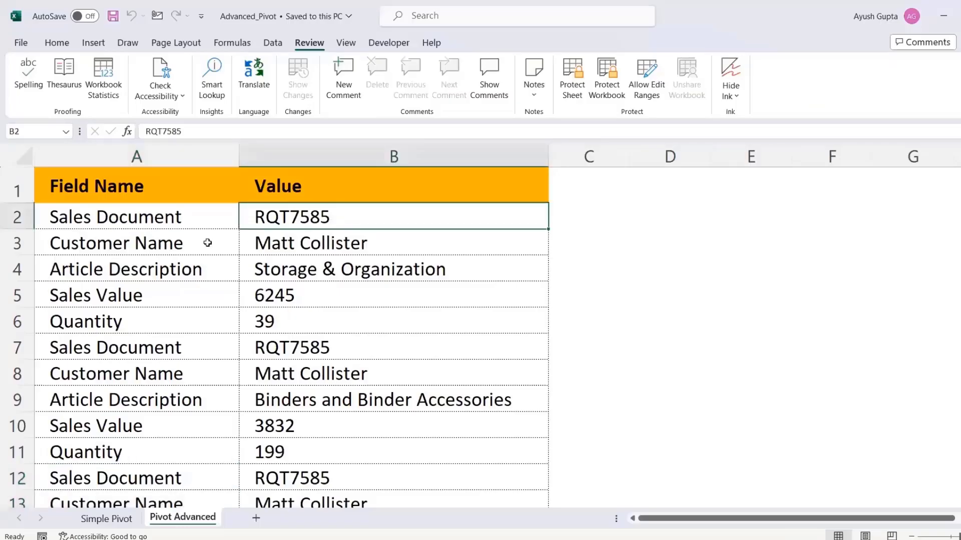
Examine the field names and values that make up the first record in the workbook's Pivot Advanced sheet
key(Down)
key(Down)
key(Down)
key(Down)
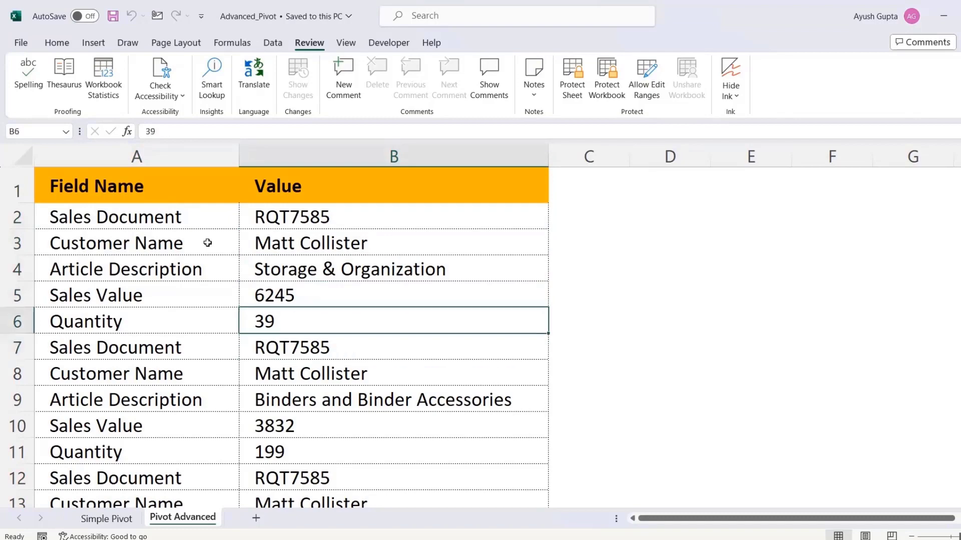
key(Up)
key(Up)
key(Up)
key(Up)
key(Left)
key(Right)
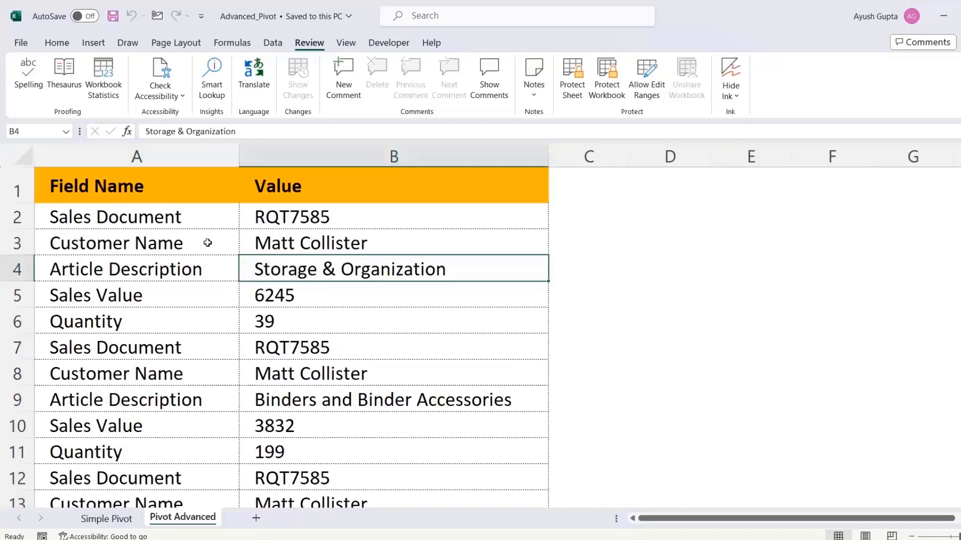
Examine how the following records repeat down the Pivot Advanced sheet, including the Items Returned row, and return to the sheet's start
key(Down)
key(Down)
key(Down)
key(Down)
key(Down)
key(Down)
key(Down)
key(Down)
key(Down)
key(Down)
key(Down)
key(Down)
key(Down)
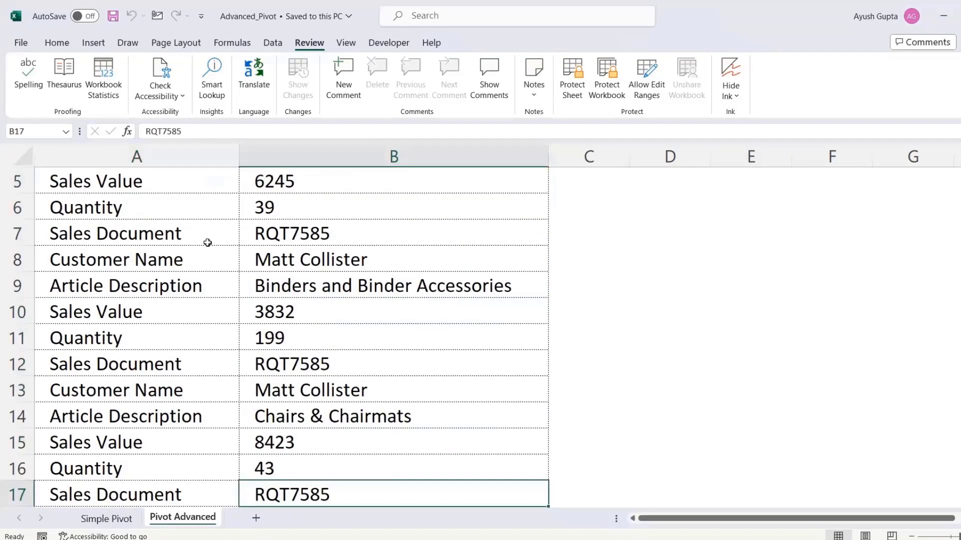
key(Up)
key(Up)
key(Down)
key(Down)
key(Down)
key(Down)
key(Down)
key(Down)
key(Down)
key(Down)
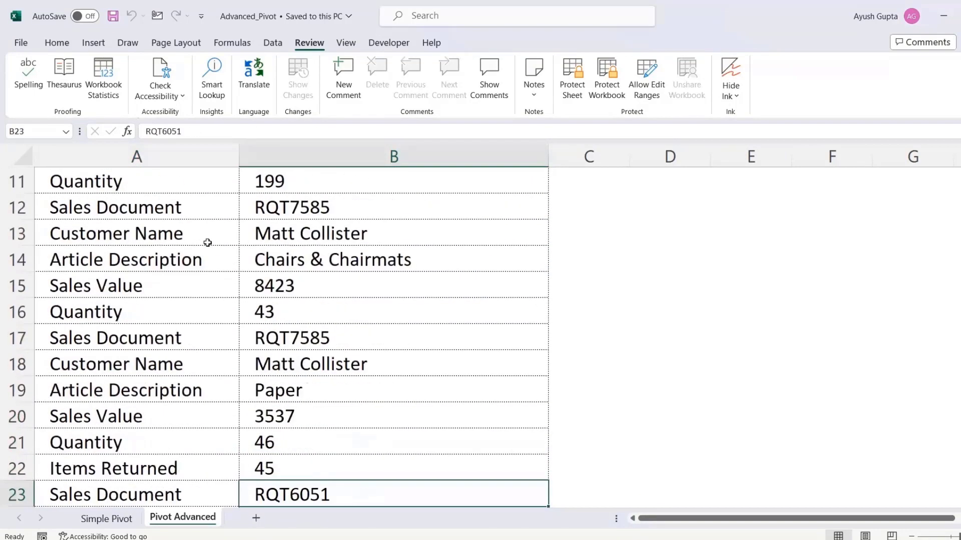
key(Up)
key(Left)
key(Right)
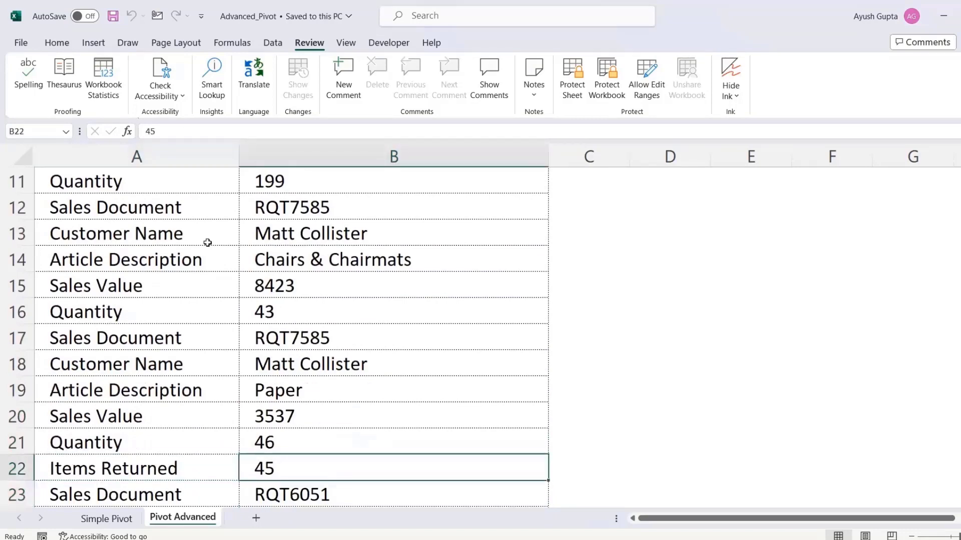
key(Left)
key(ctrl+Home)
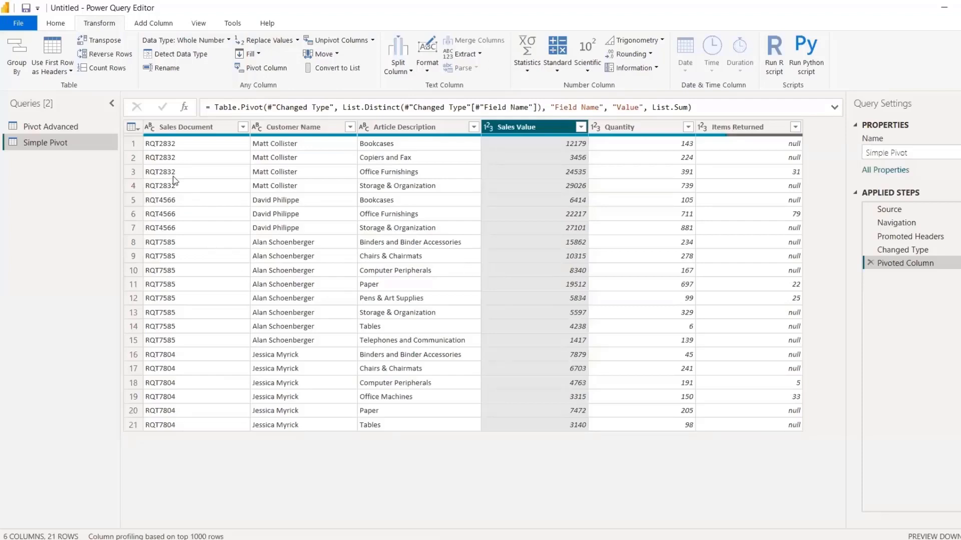
Add an index column starting from 0 to the Pivot Advanced query
click(75, 131)
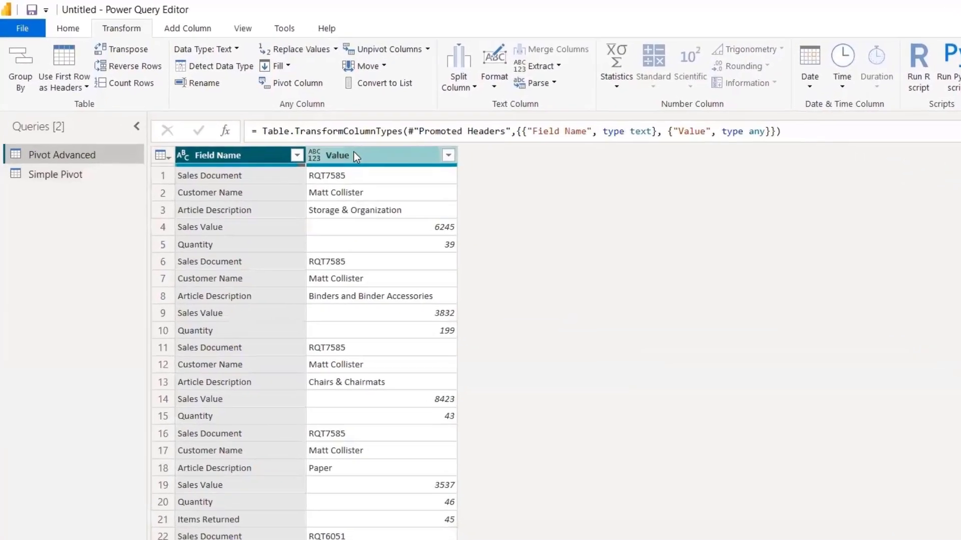
click(153, 23)
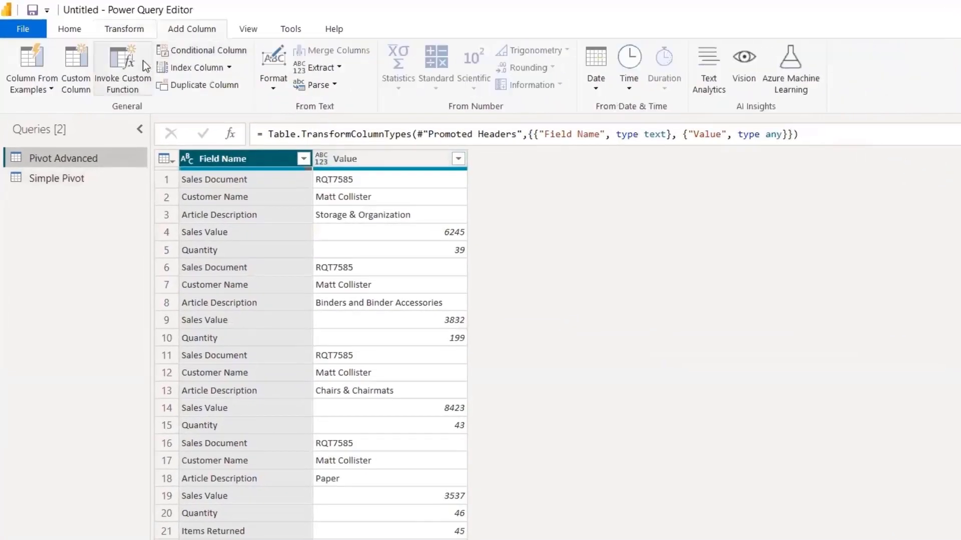
click(202, 68)
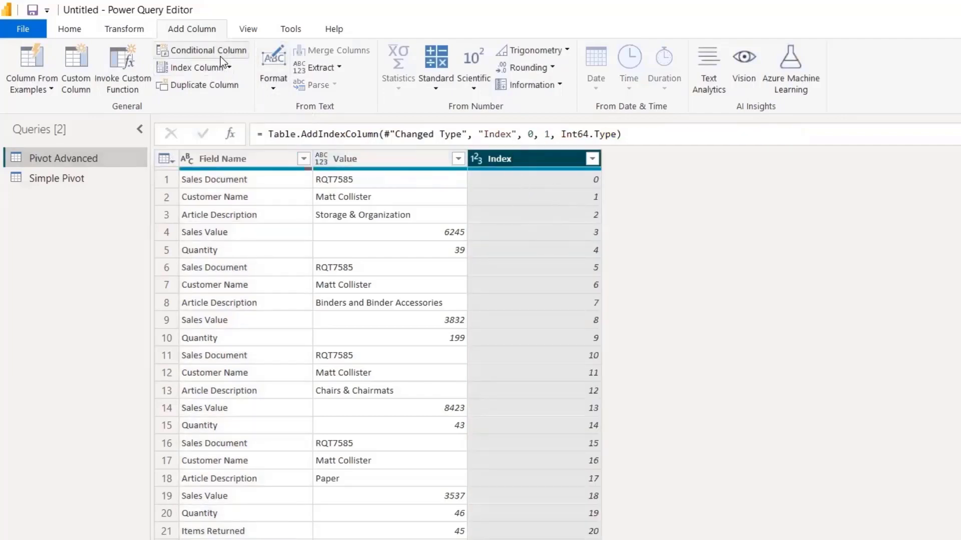
Start a new conditional column in the Pivot Advanced query and name it Index_Seg
click(208, 50)
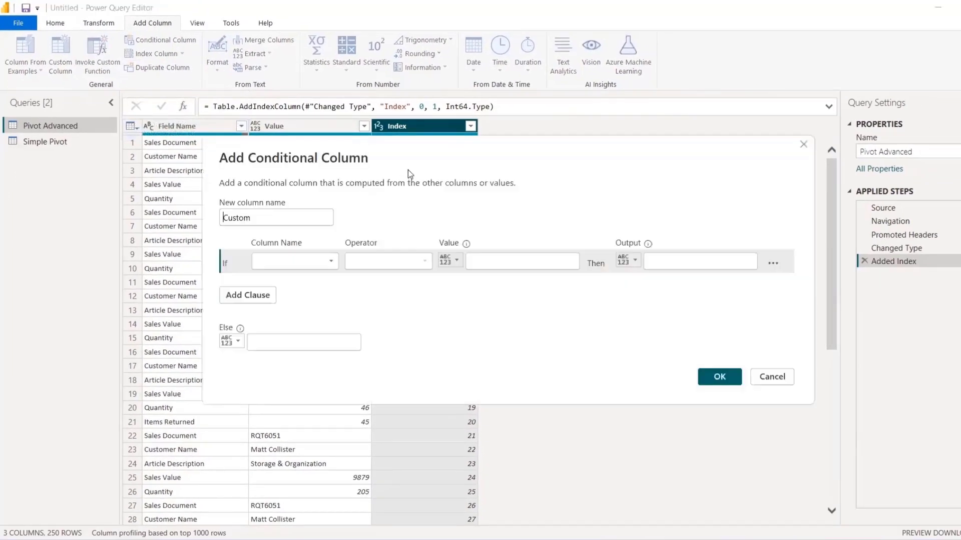
drag(381, 150, 406, 215)
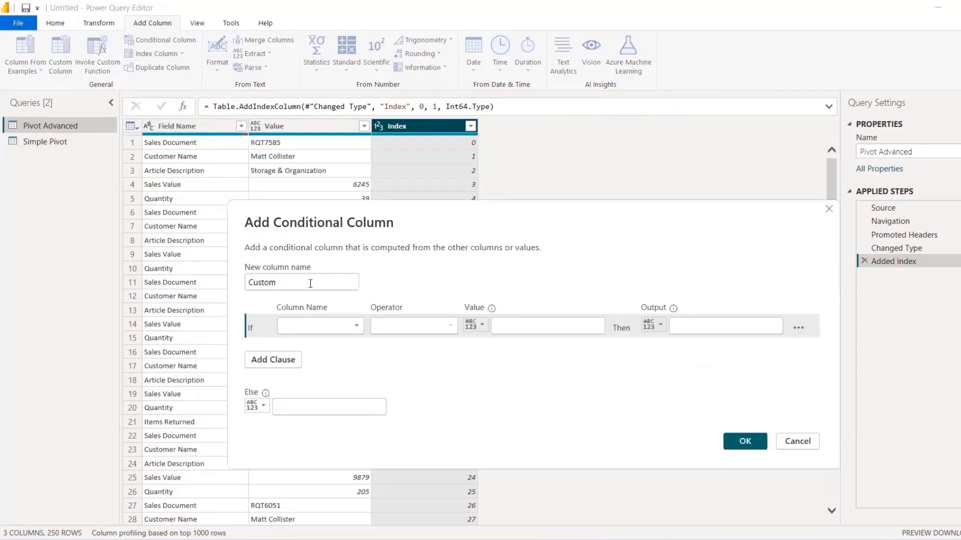
double_click(306, 283)
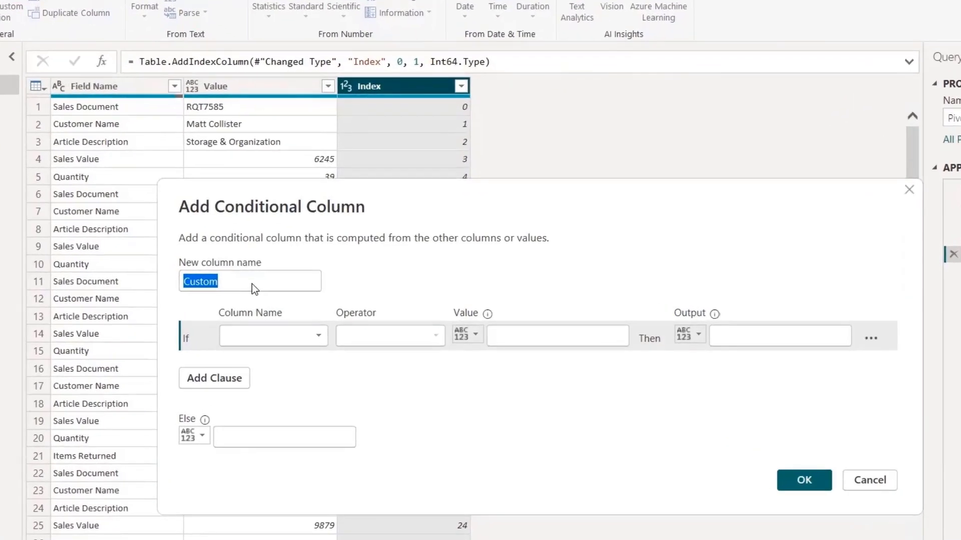
text(Index)
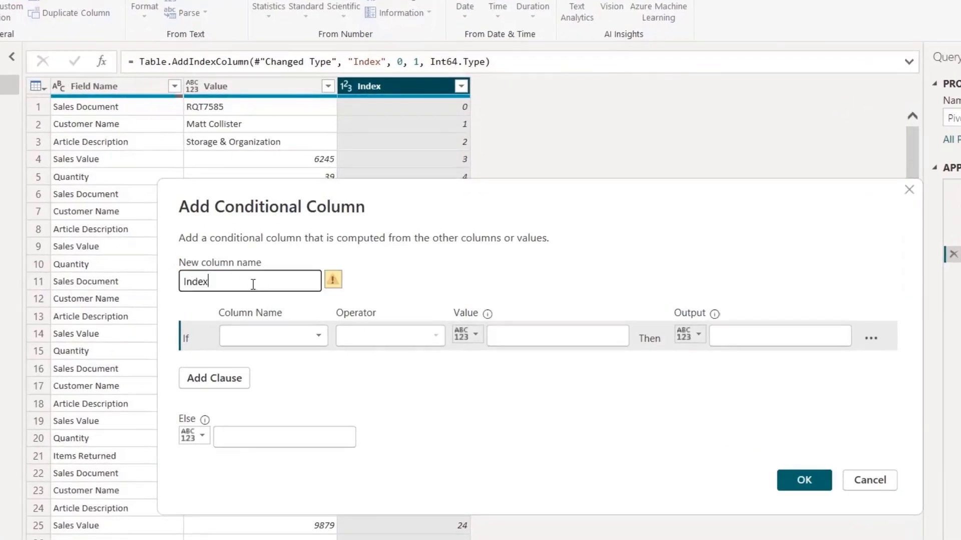
text(_Seg)
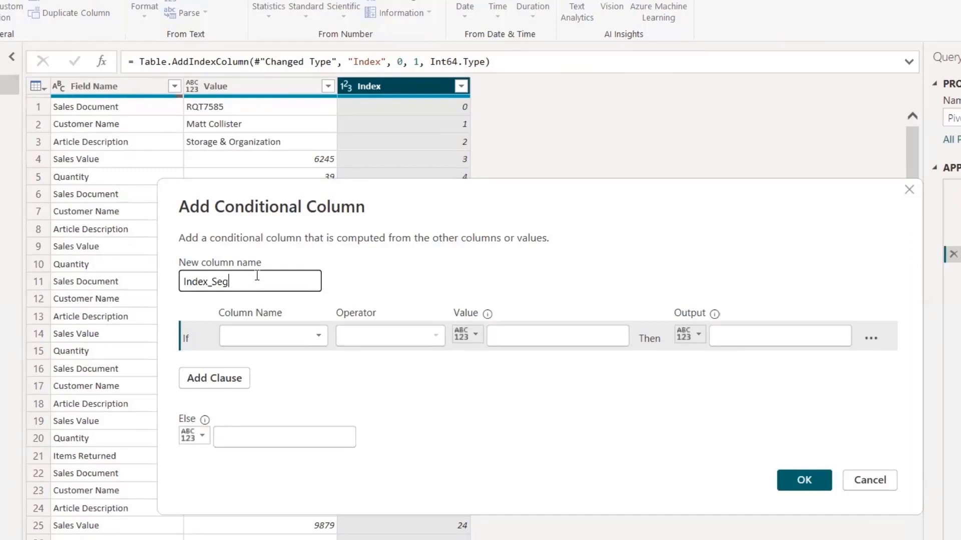
Define the Index_Seg rule to output the Index column when Field Name equals Sales Document, leaving the else value empty, and create the column
click(283, 335)
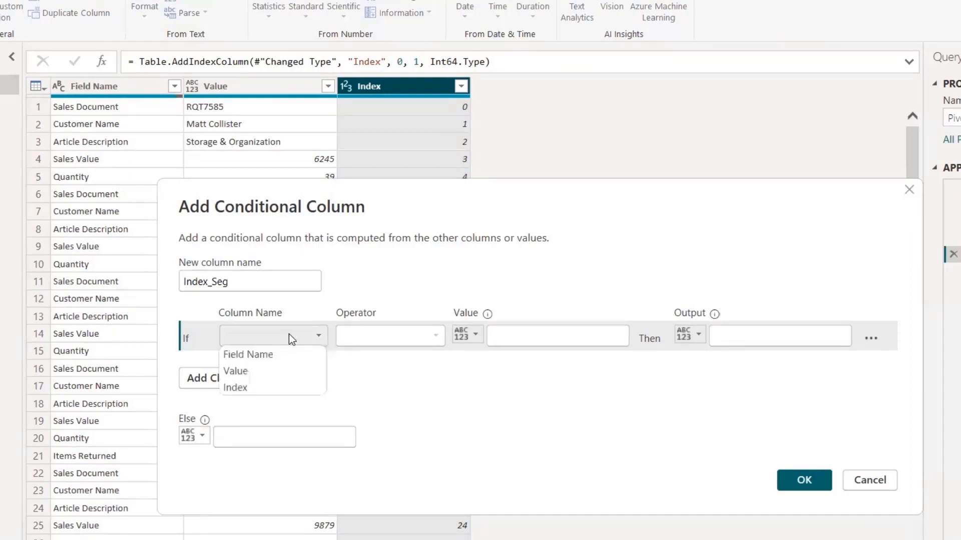
click(272, 356)
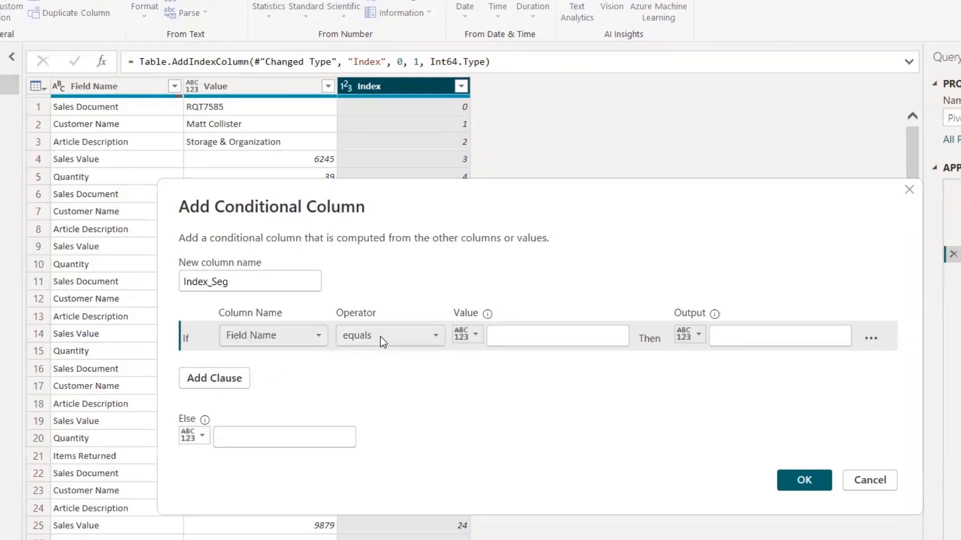
click(560, 338)
text(Sales Document)
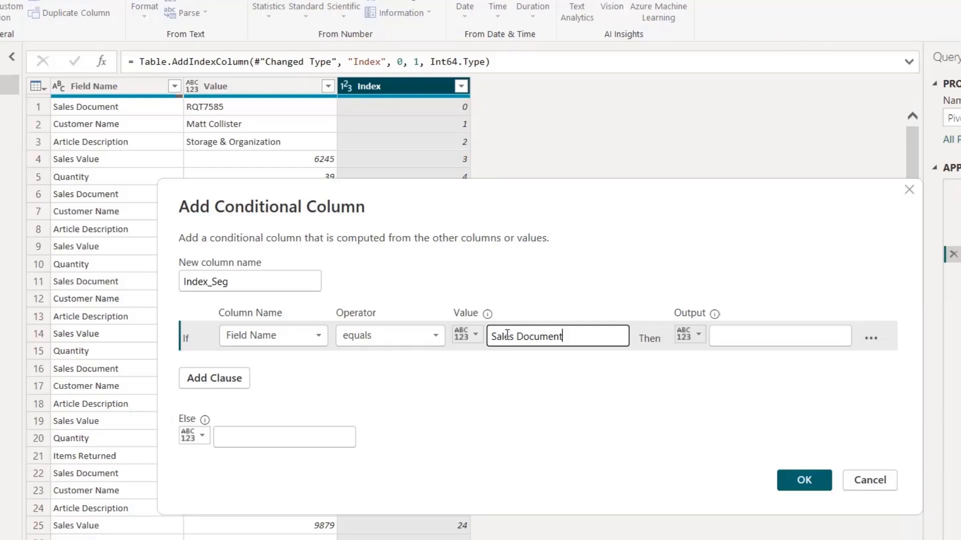
click(698, 338)
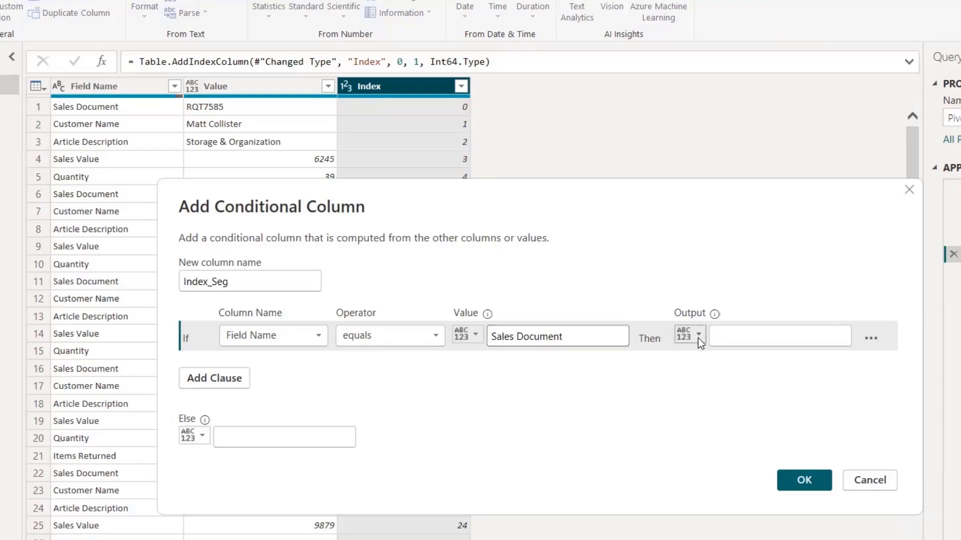
click(706, 368)
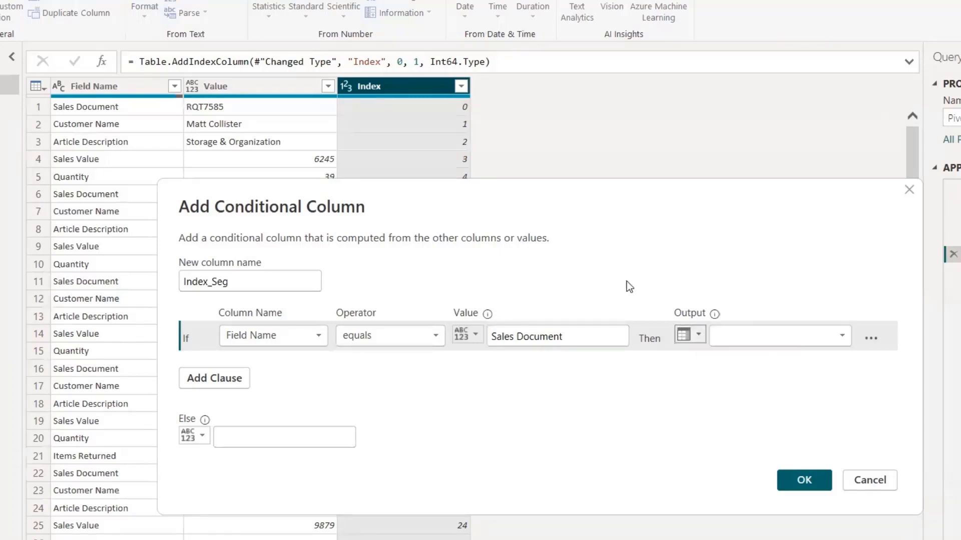
click(734, 338)
click(737, 389)
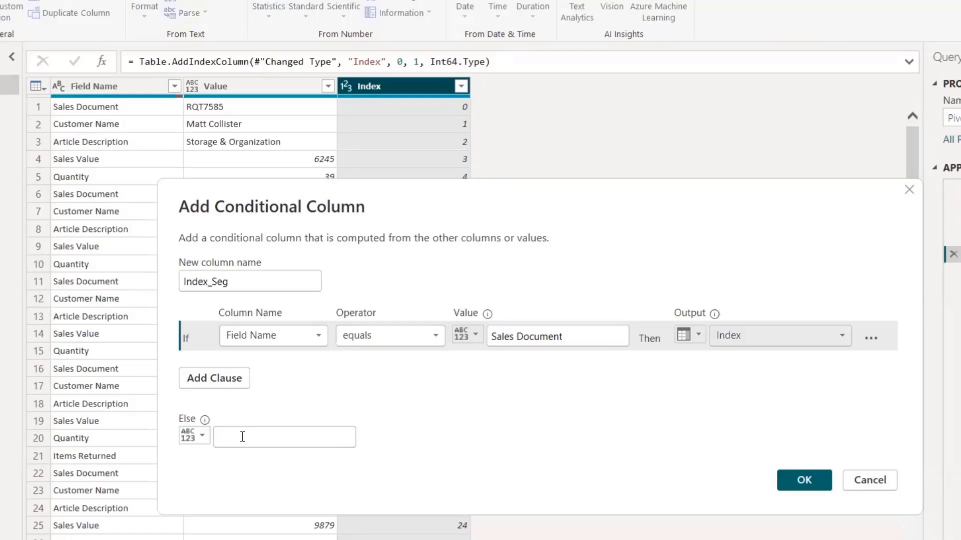
click(792, 481)
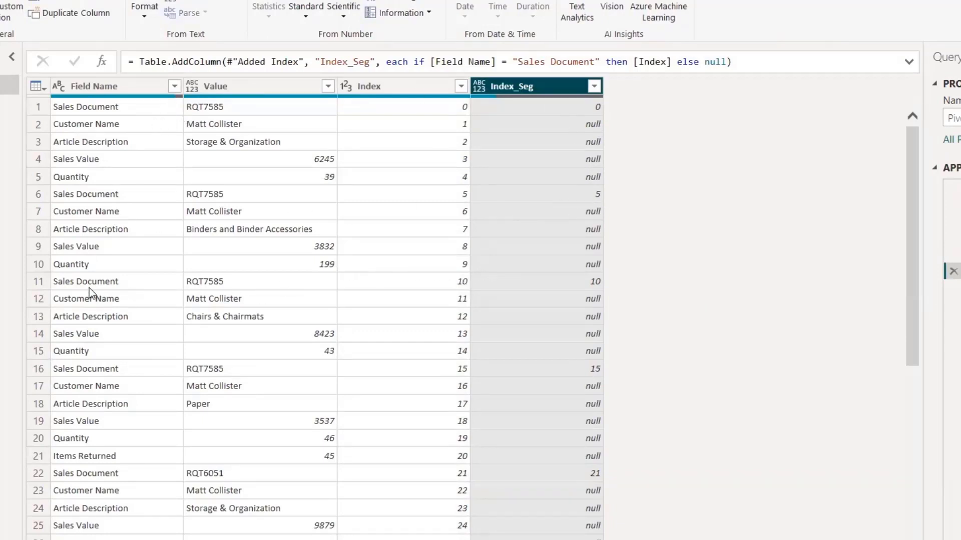
Fill the Index_Seg column downward over its null values and remove the Index column
scroll(425, 320, down, 2)
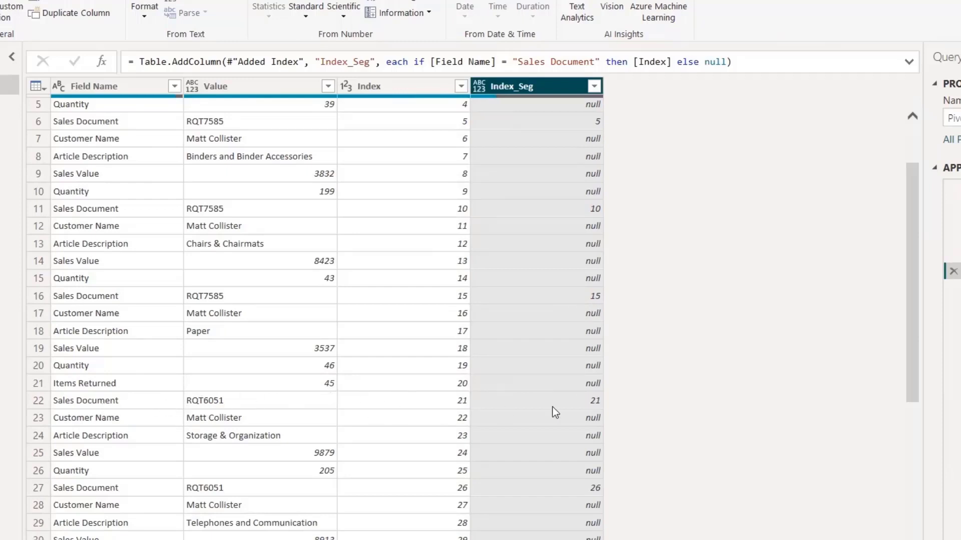
scroll(589, 344, up, 2)
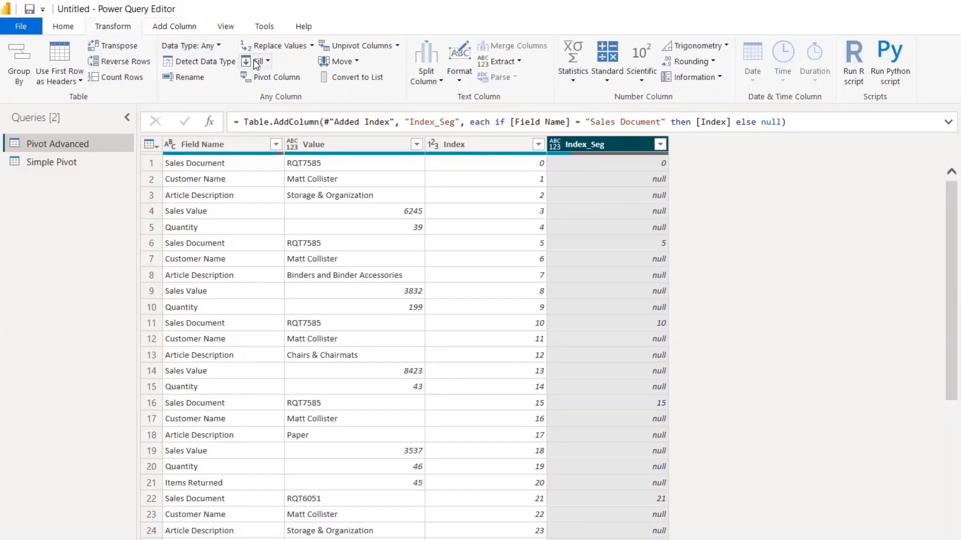
click(264, 62)
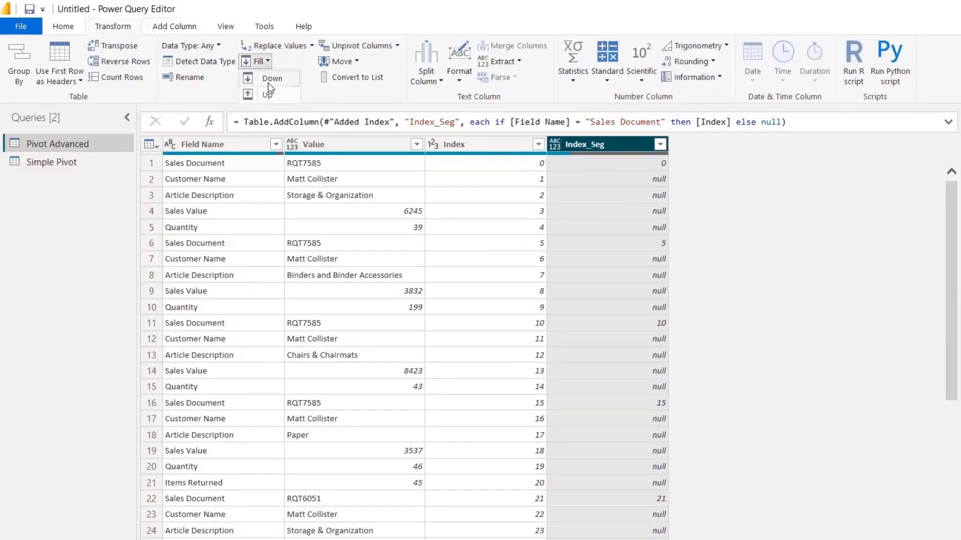
click(270, 80)
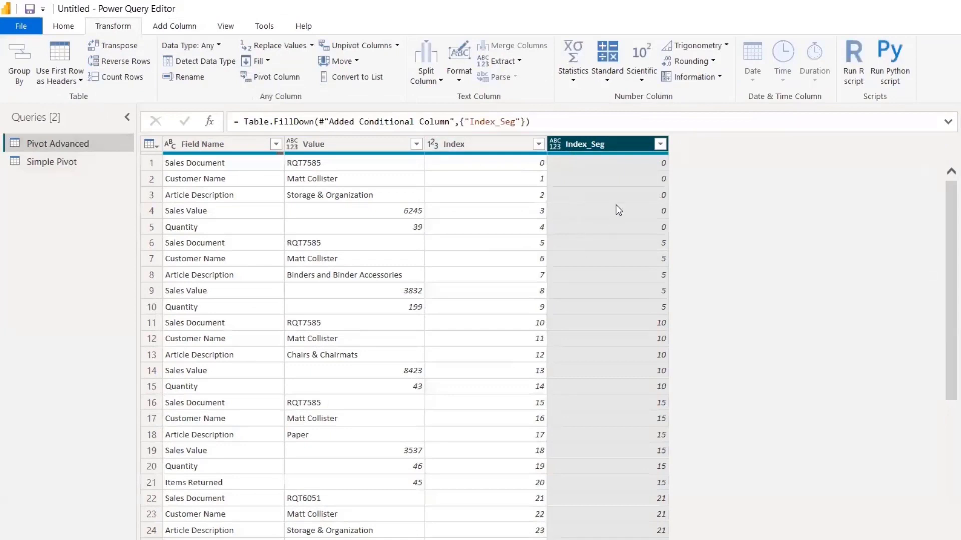
click(485, 144)
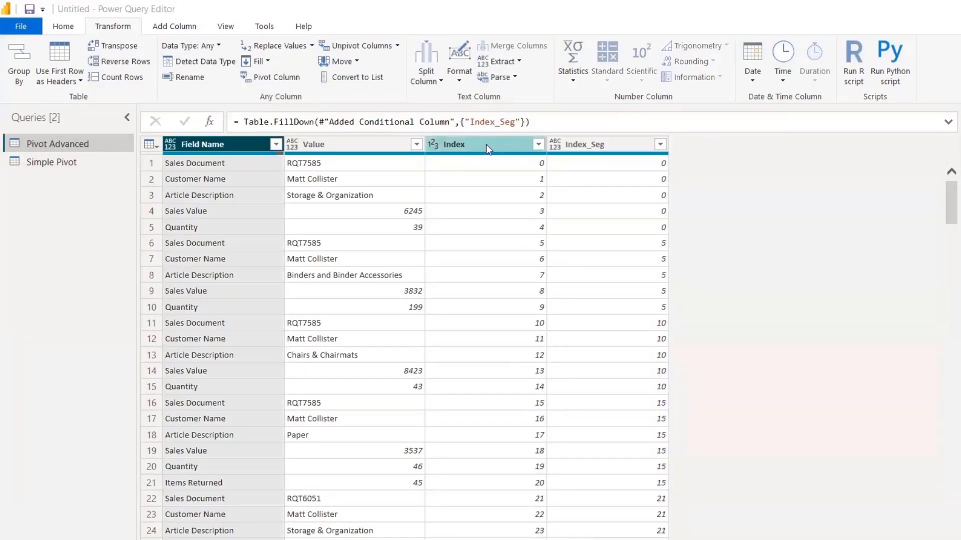
key(Delete)
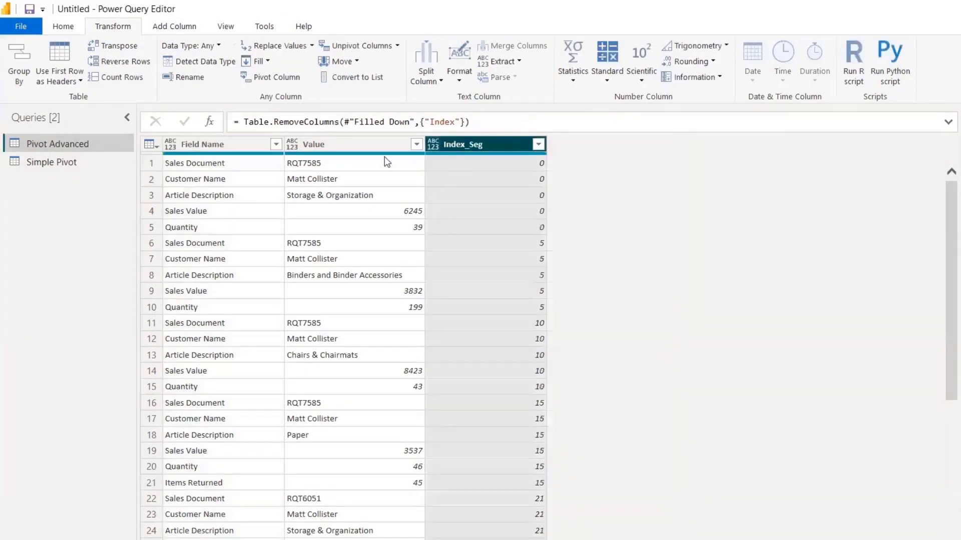
Pivot the Field Name column using Value as the values column, with the aggregate function set to Don't Aggregate
click(222, 145)
click(279, 76)
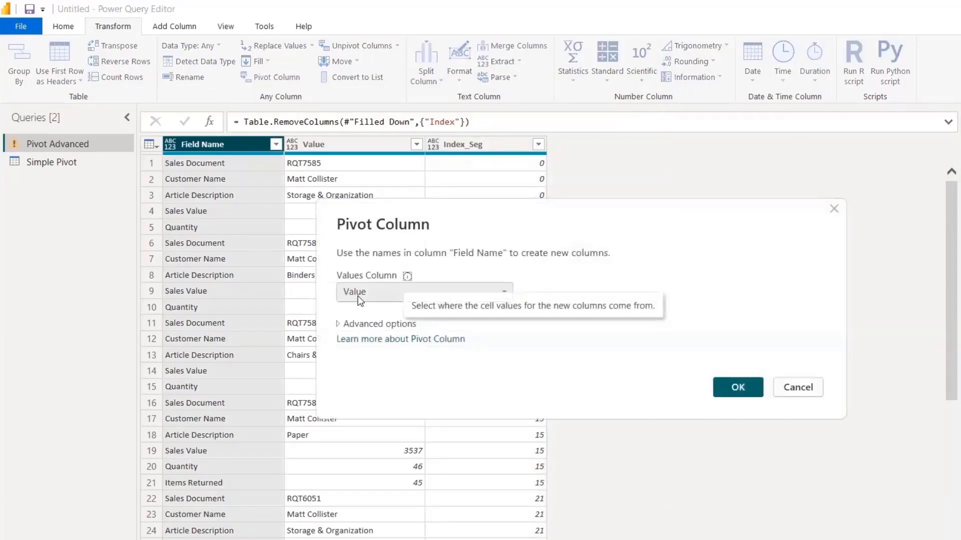
click(359, 300)
click(359, 311)
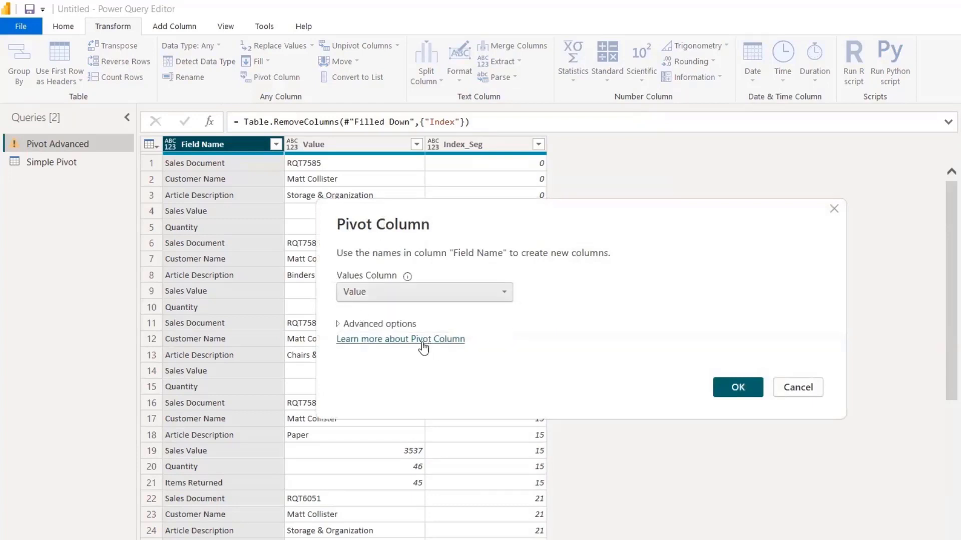
click(349, 325)
click(364, 361)
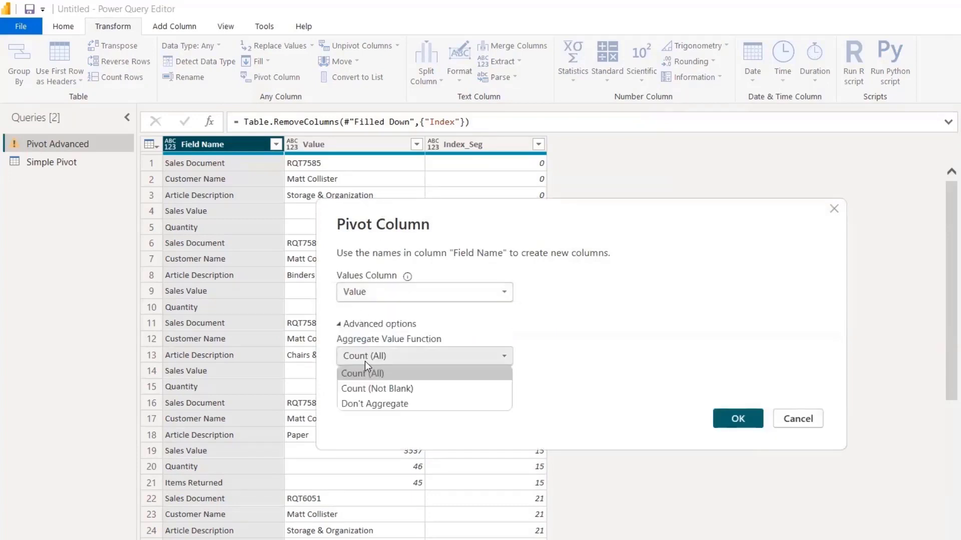
click(373, 403)
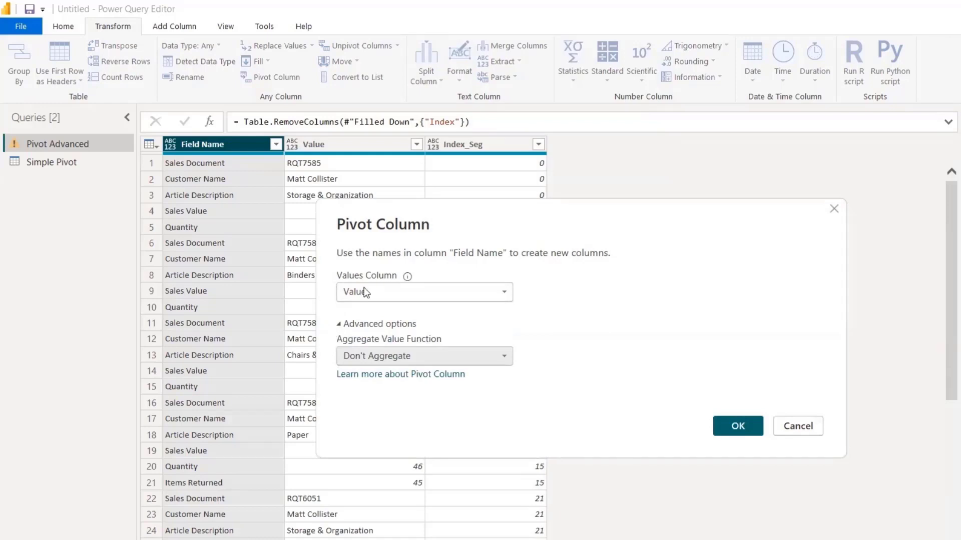
click(735, 426)
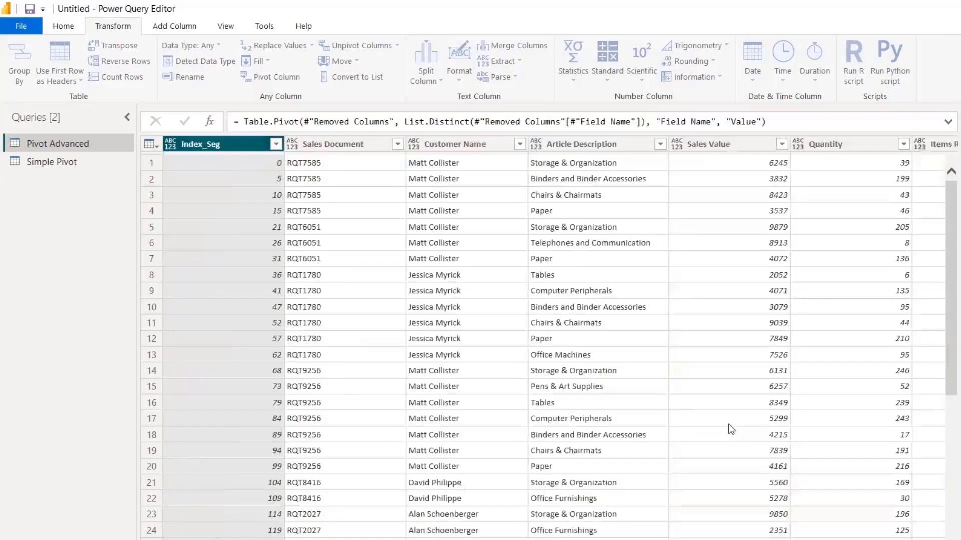
Remove the Index_Seg column from the Pivot Advanced query and detect the data types of all remaining columns
right_click(230, 144)
click(270, 170)
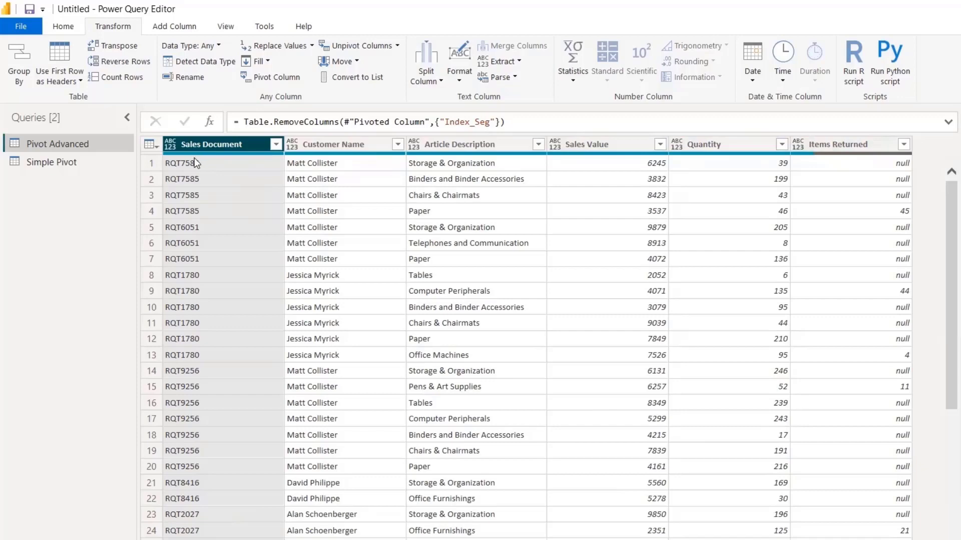
key(ctrl+a)
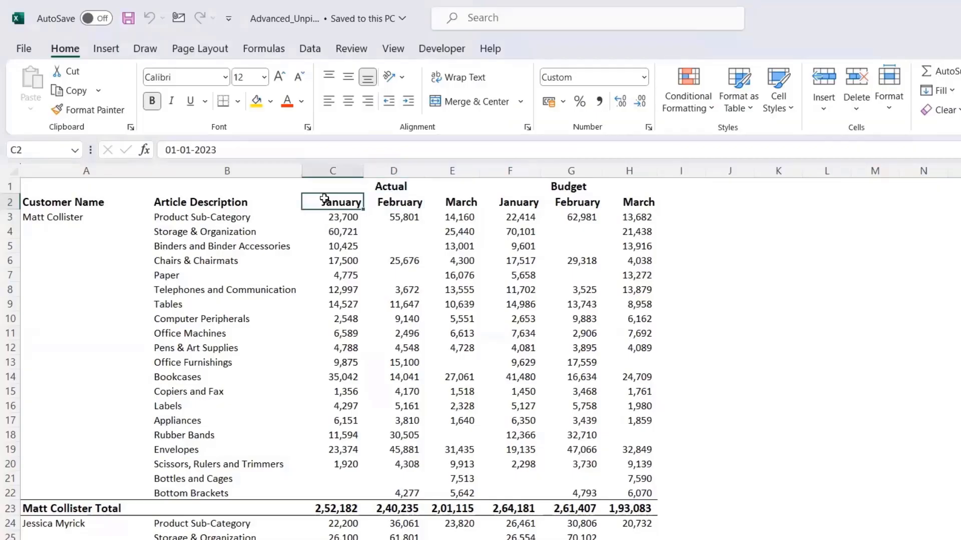
Examine the Advanced_Unpivot workbook's layout in Excel: the Actual and Budget headers, month columns, and Customer Name and Article Description columns
key(Left)
key(Left)
key(Right)
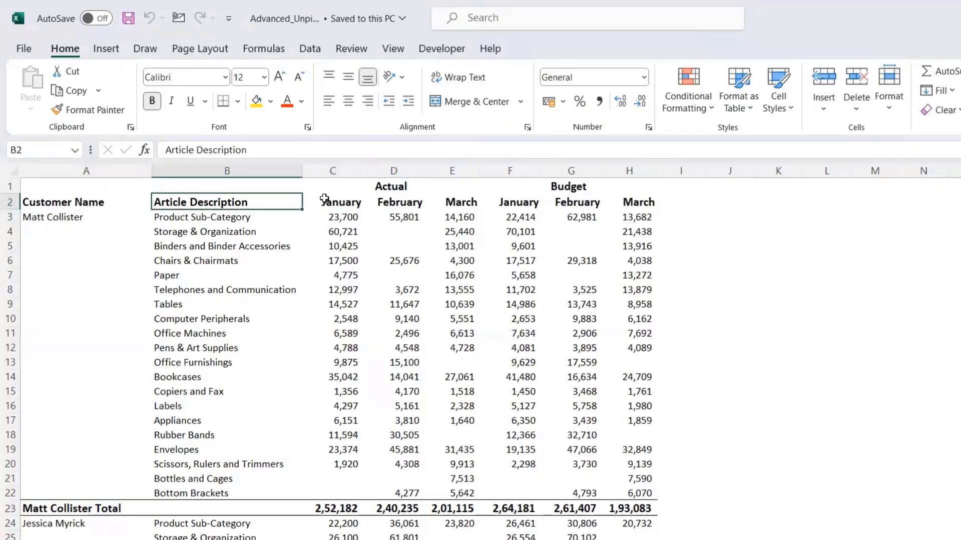
key(Right)
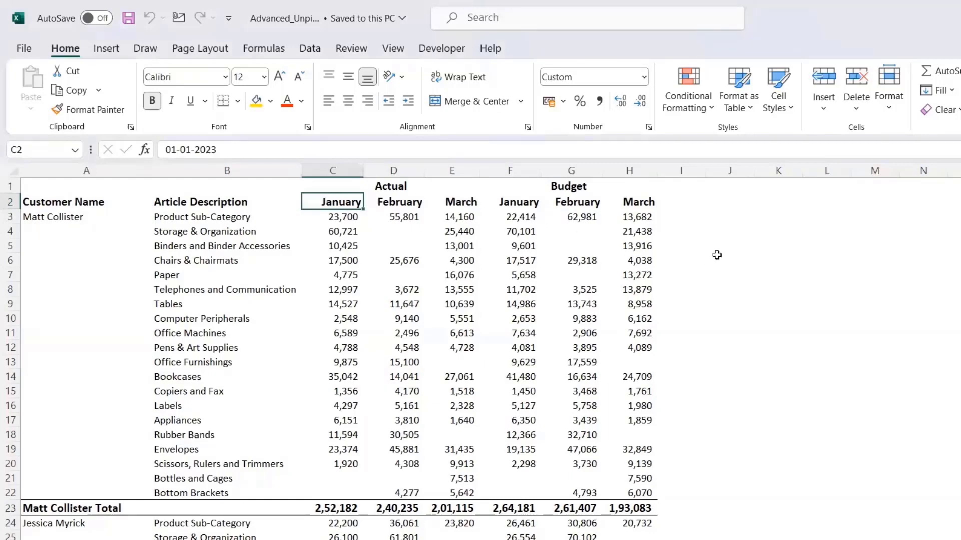
key(Left)
key(Left)
key(Right)
key(Down)
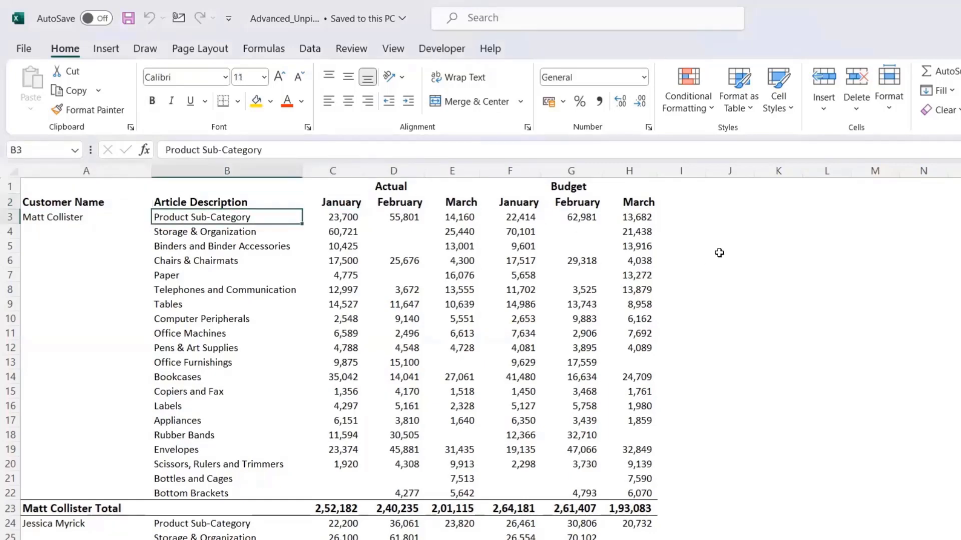
key(Right)
key(Up)
key(Right)
key(Down)
key(Left)
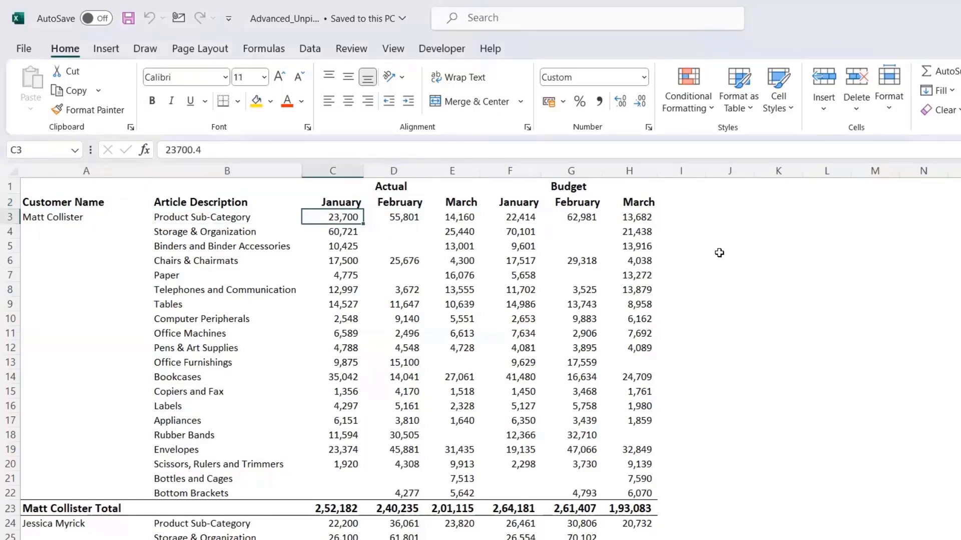
key(Right)
key(Up)
key(Up)
key(Right)
key(Down)
key(Down)
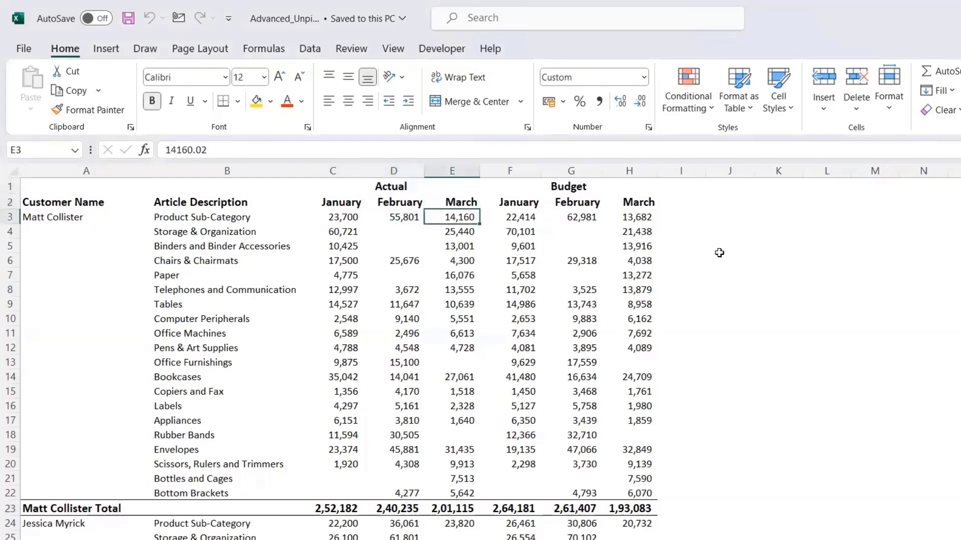
key(Right)
key(Up)
key(Right)
key(Up)
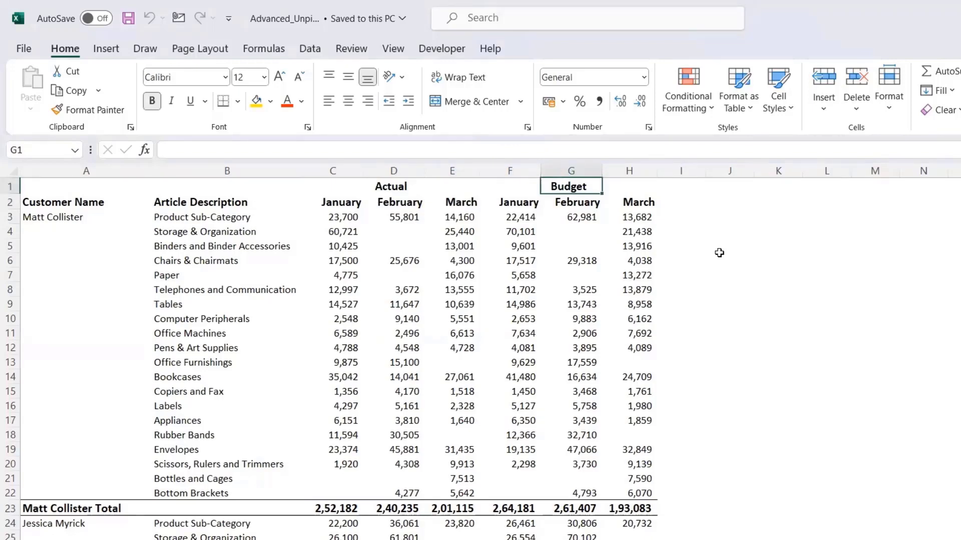
key(Left)
key(Left)
key(Left)
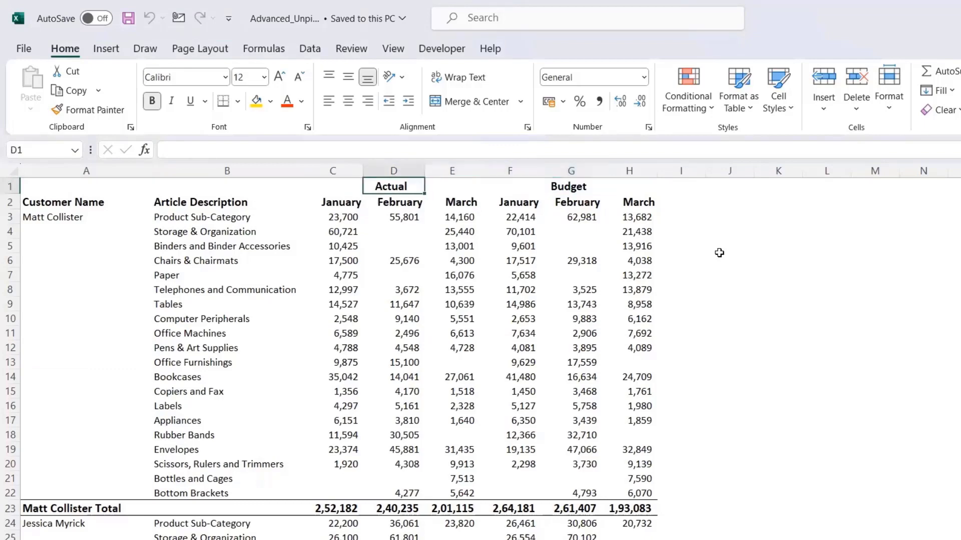
key(Left)
key(Left)
key(Left)
key(Down)
key(Down)
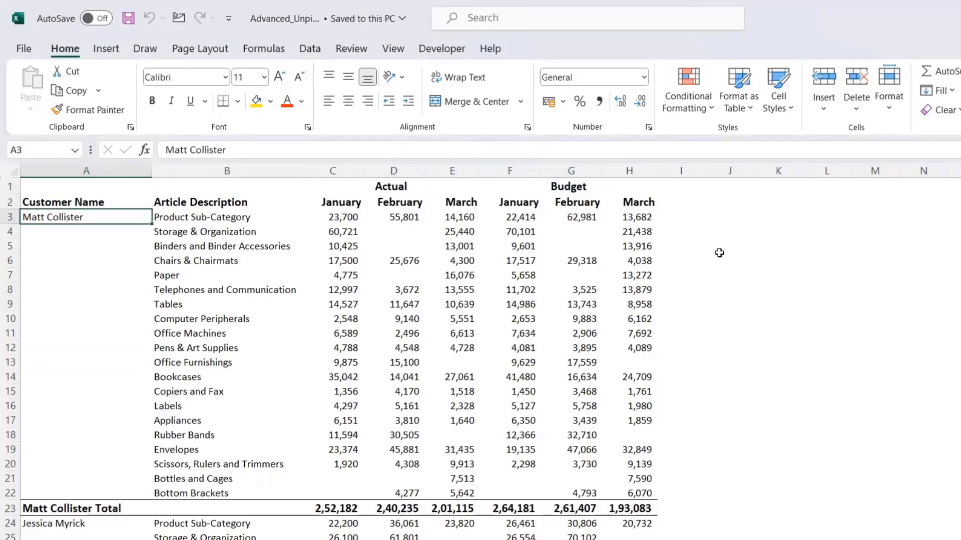
Switch back to Power Query Editor and load the Unpivot sheet of the Advanced_Unpivot workbook as a new query
key(alt+Tab)
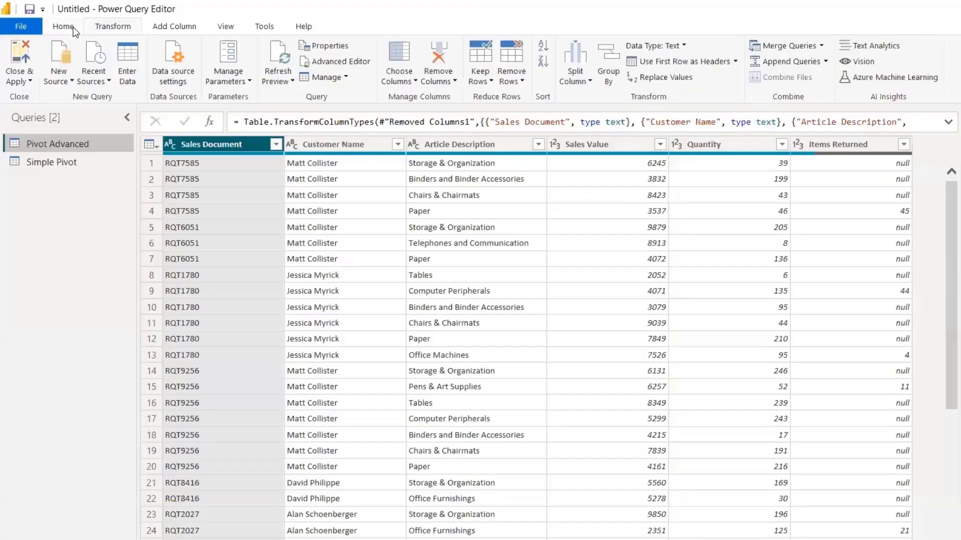
click(62, 85)
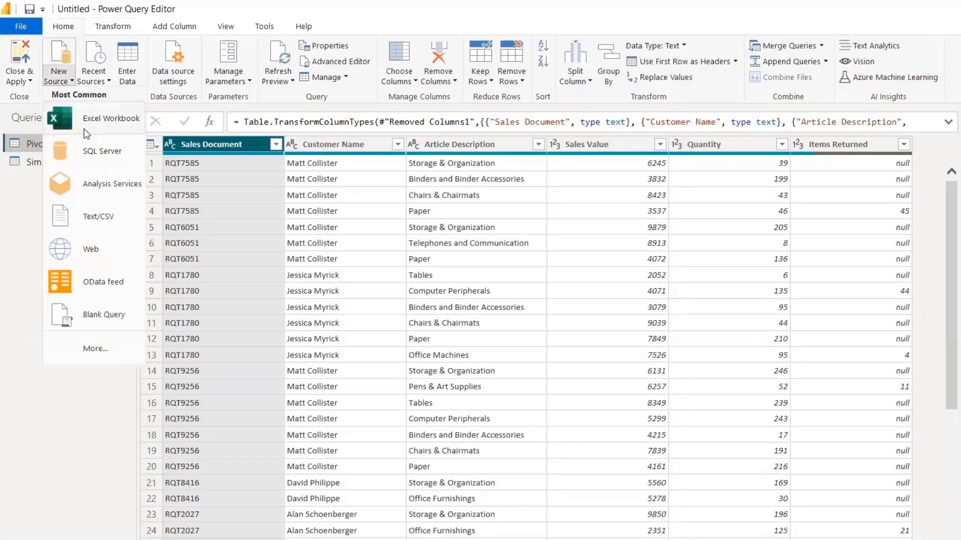
click(92, 124)
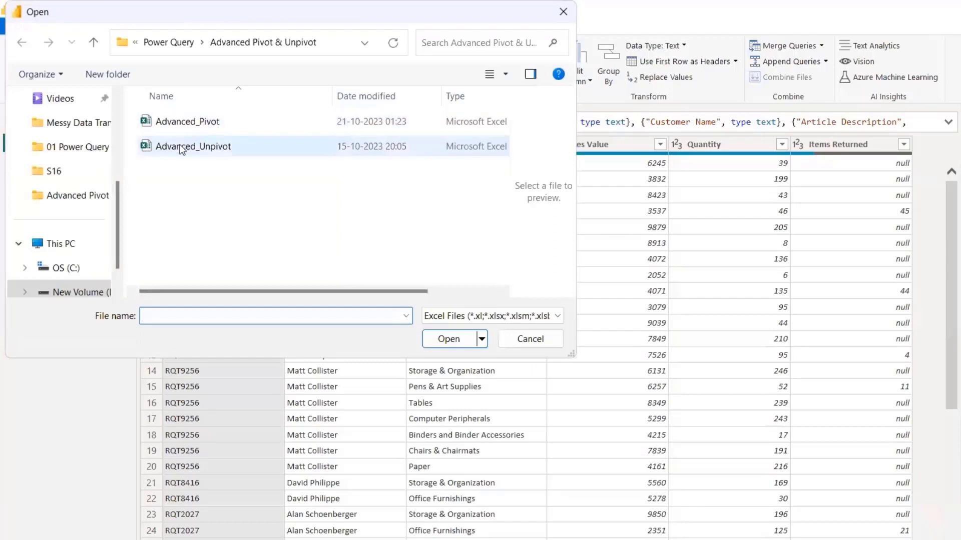
click(191, 146)
click(448, 339)
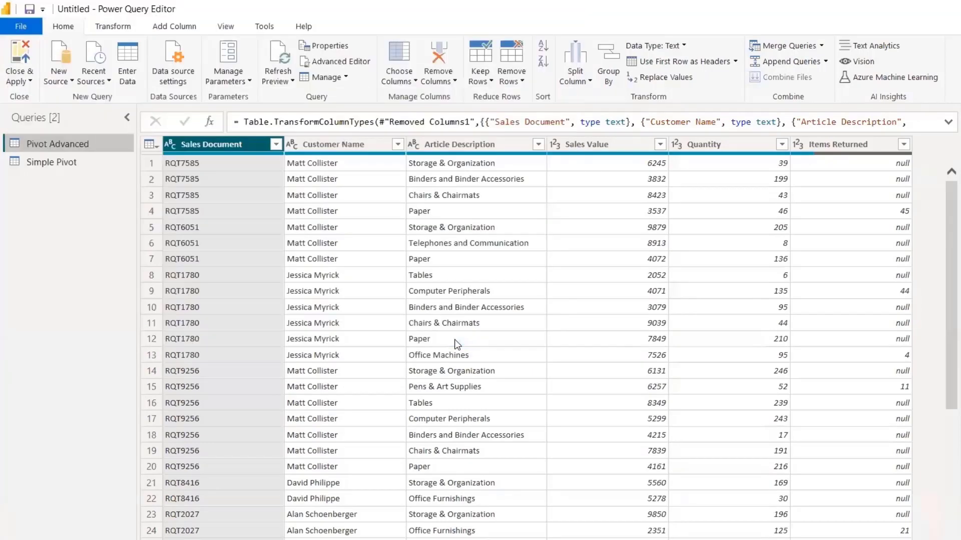
click(294, 170)
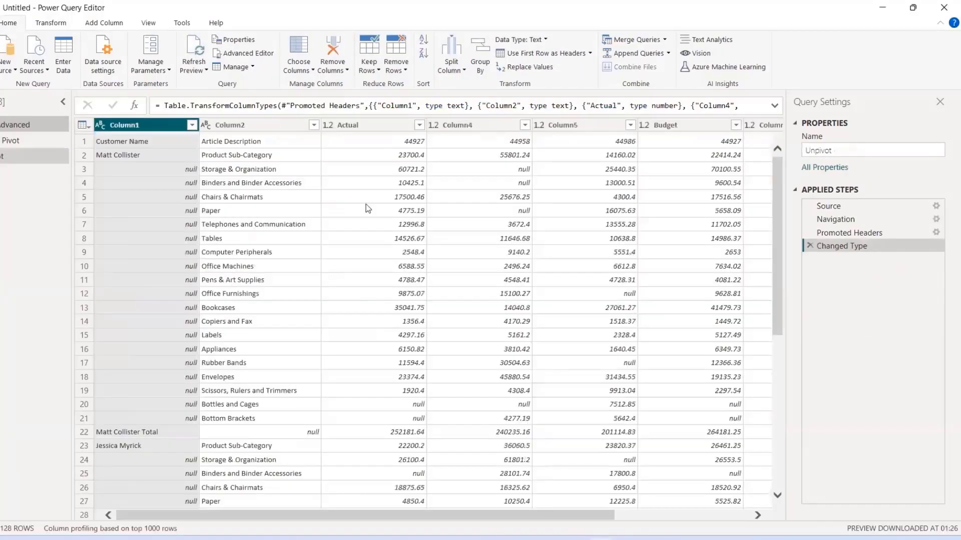
Delete the Changed Type and Promoted Headers steps from the Unpivot query and fill Column1 down over its null values
click(807, 245)
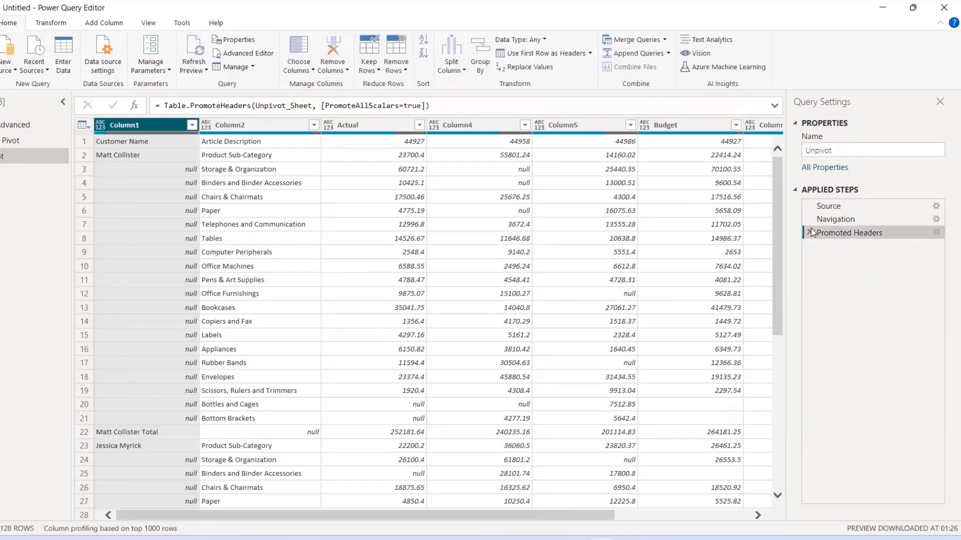
click(808, 233)
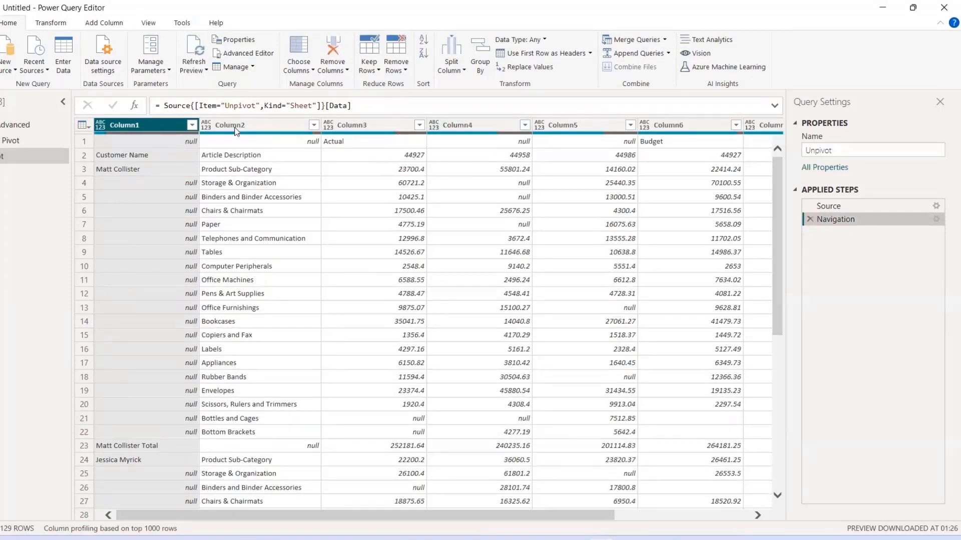
right_click(176, 134)
click(153, 121)
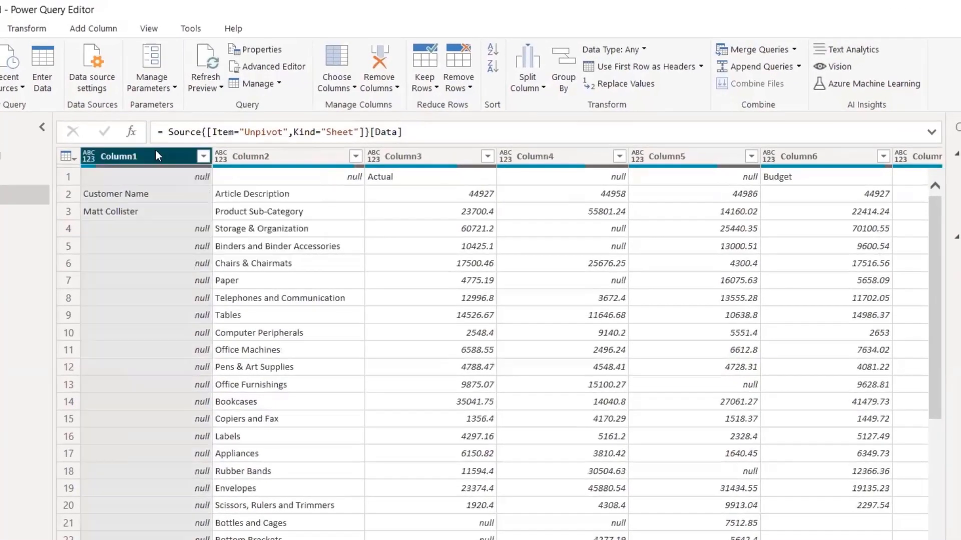
right_click(155, 151)
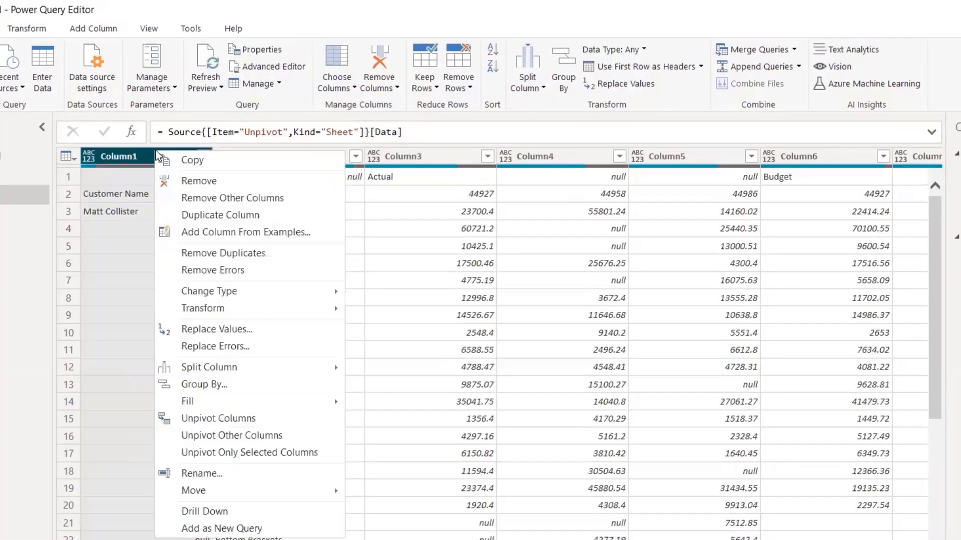
mouse_move(275, 402)
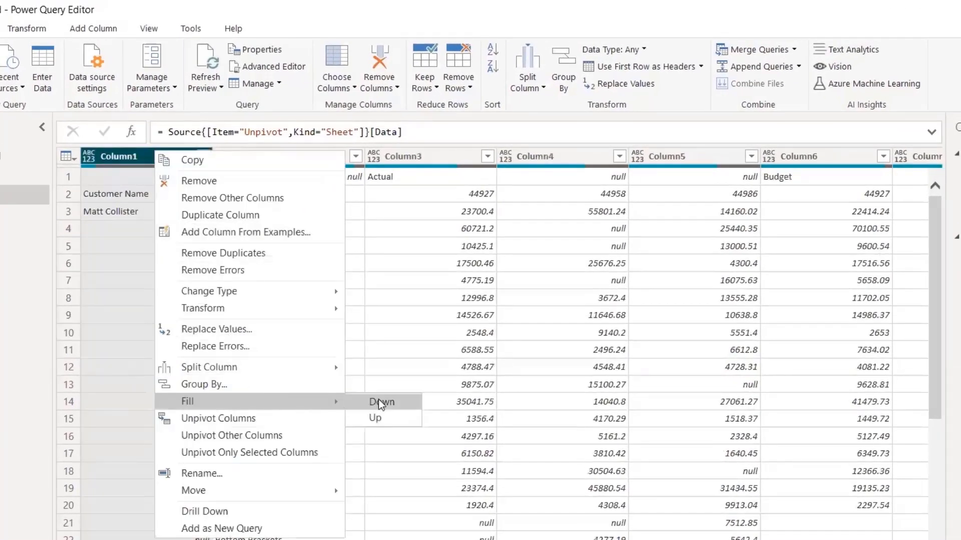
click(379, 401)
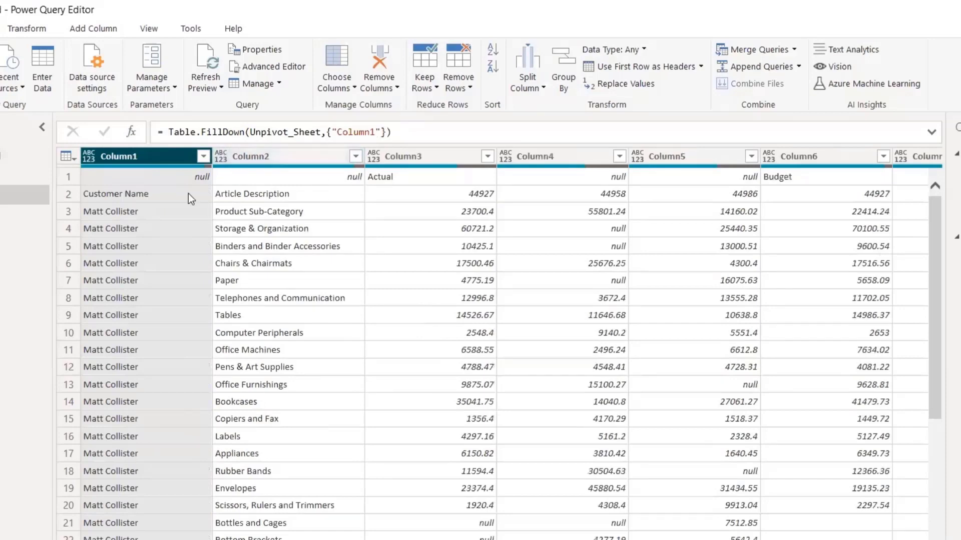
Merge Column1 and Column2 into one column named Merged, using a semicolon as the separator
ctrl+click(278, 155)
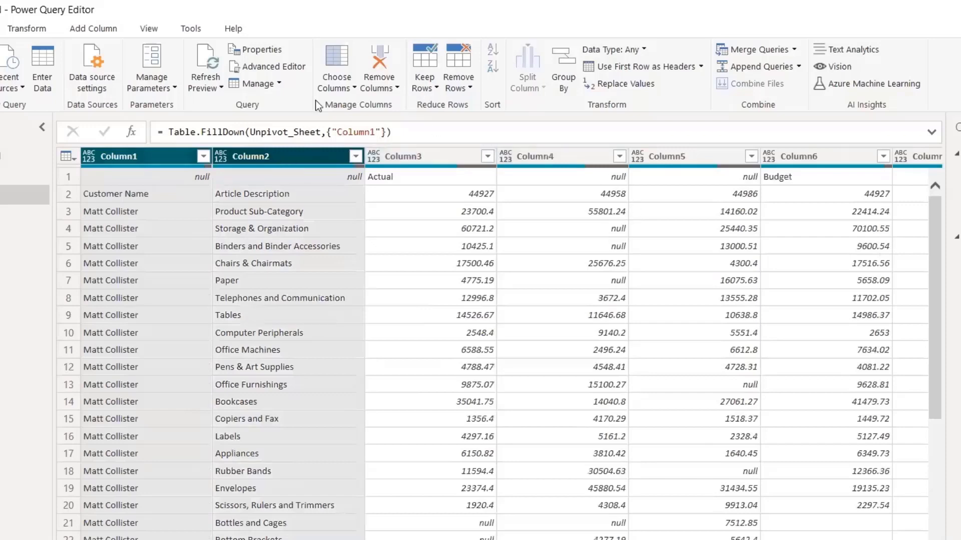
click(26, 30)
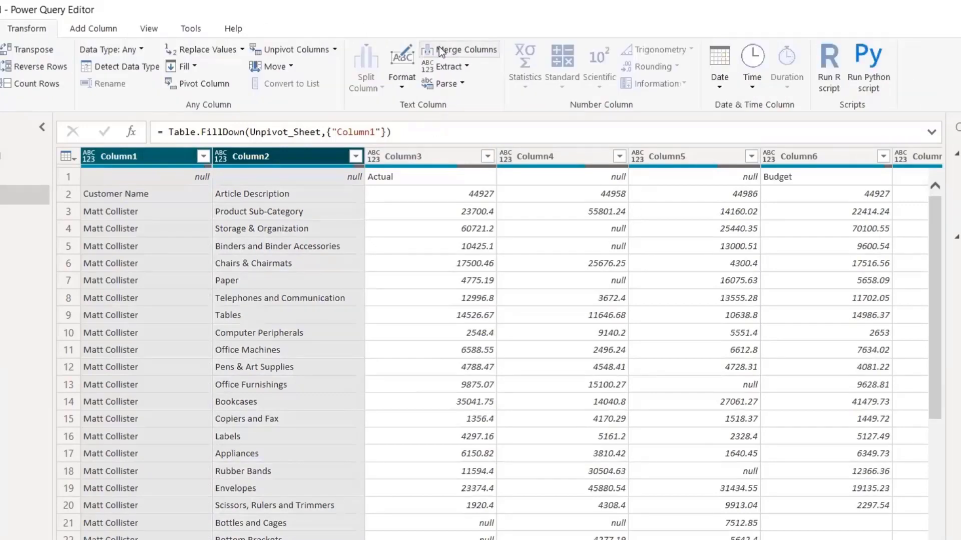
click(459, 49)
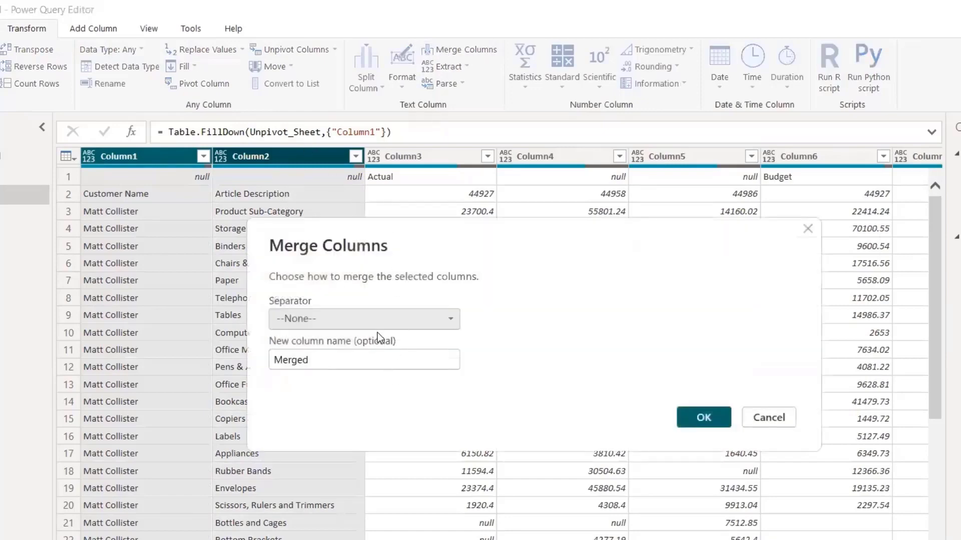
click(380, 318)
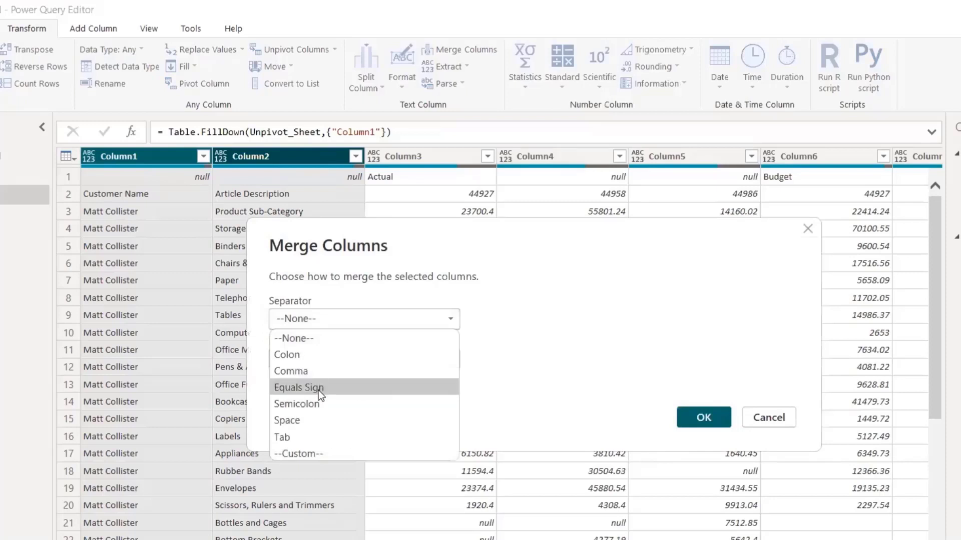
click(315, 404)
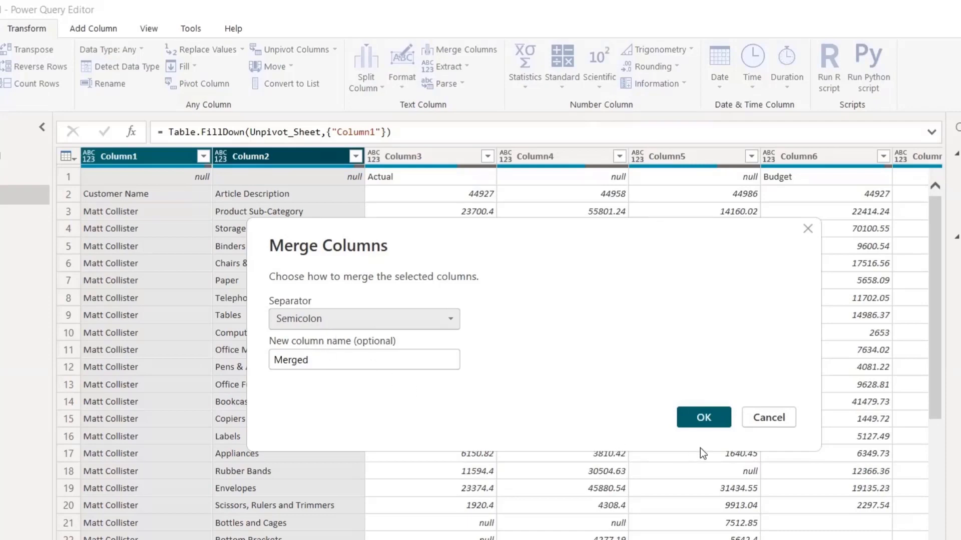
click(713, 416)
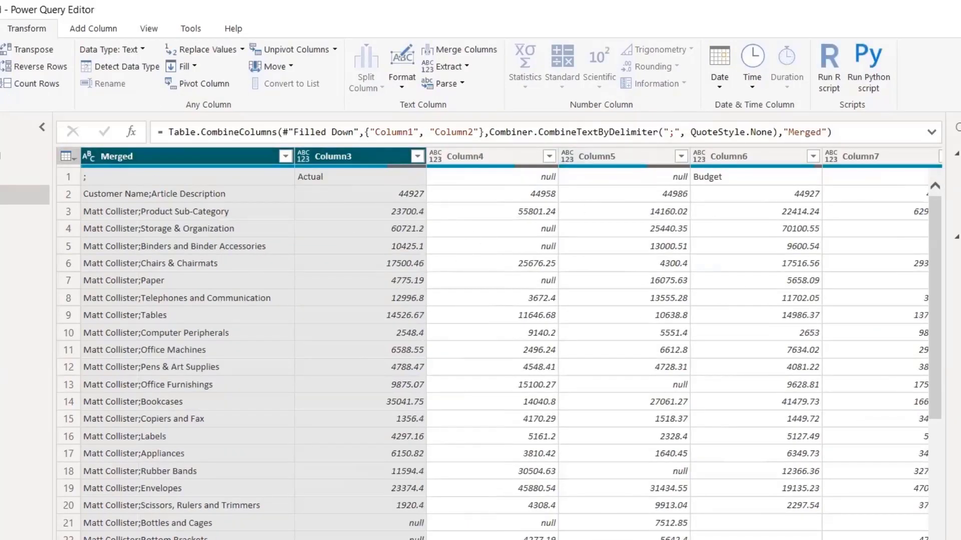
Transpose the merged table and fill Column1 down so every null row carries its Actual or Budget label
click(46, 50)
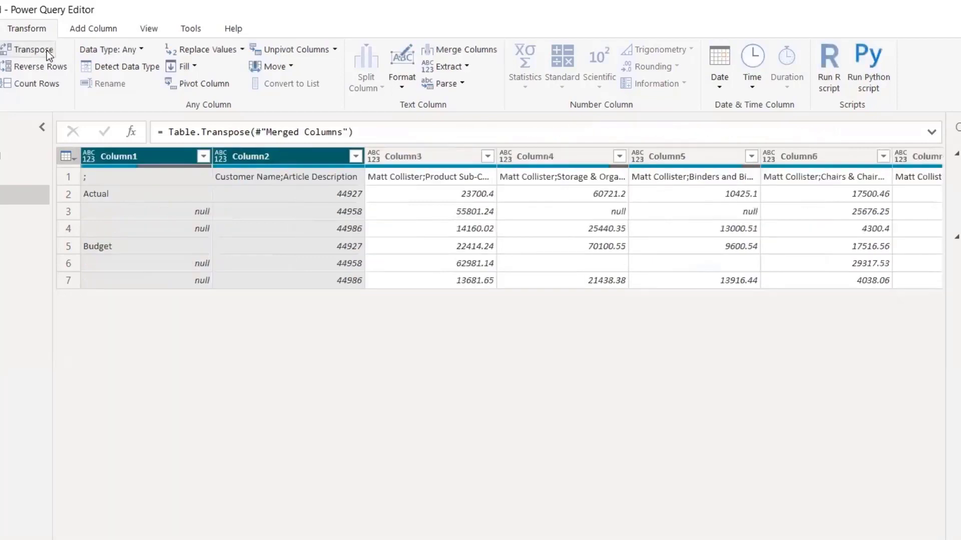
click(130, 155)
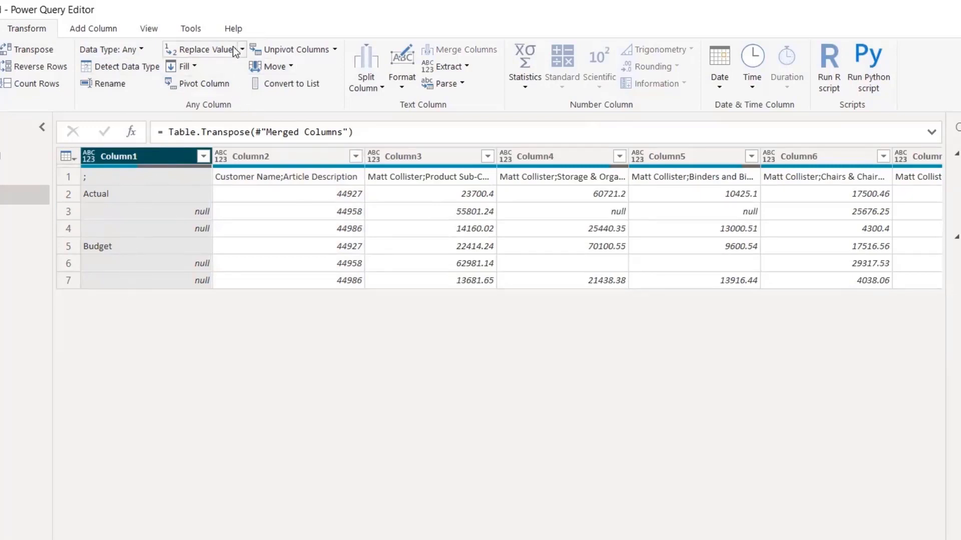
click(195, 70)
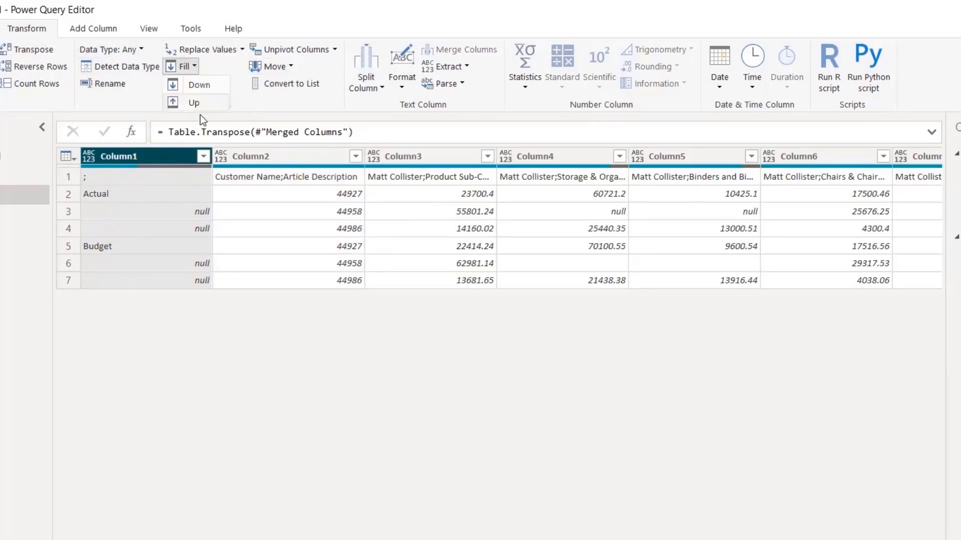
click(210, 83)
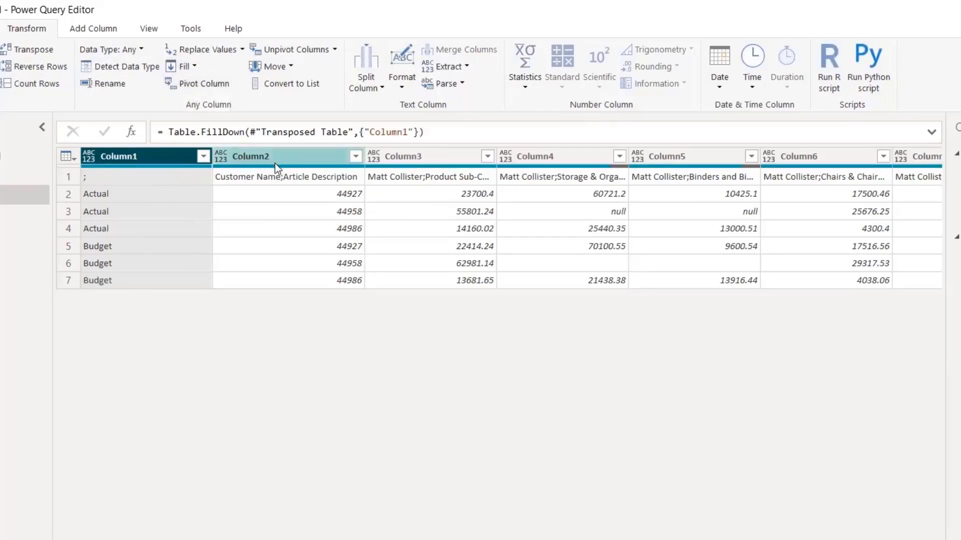
Try to convert Column2 to the Date data type before the headers are promoted
click(352, 196)
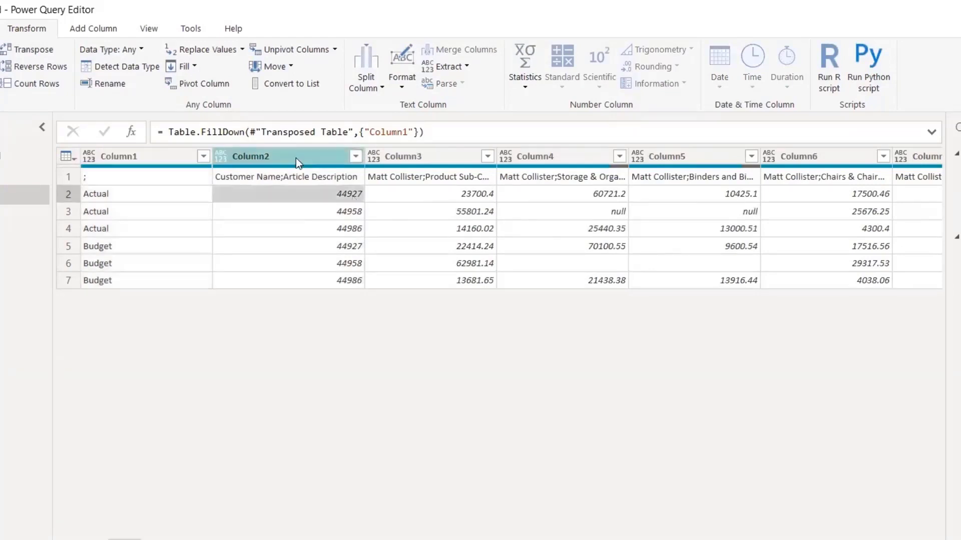
click(249, 158)
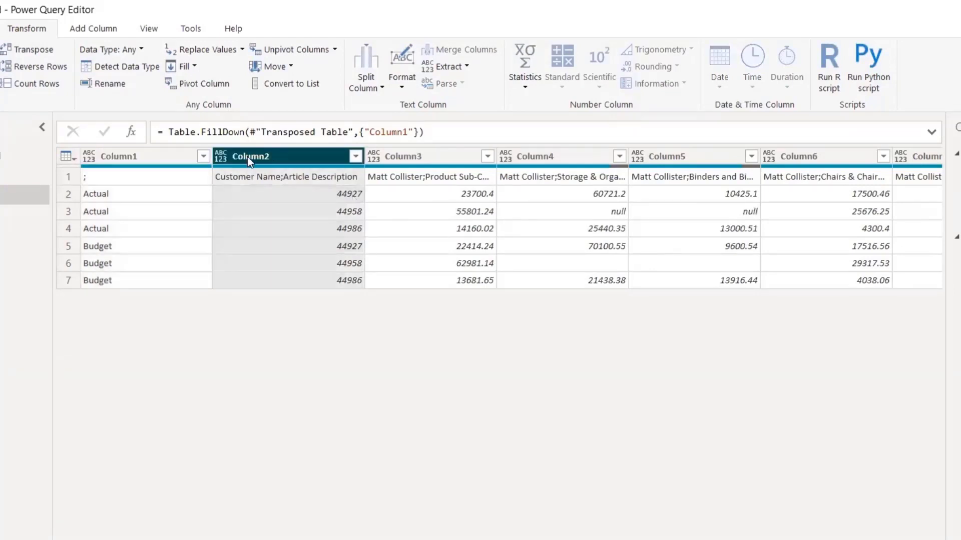
click(220, 159)
click(255, 269)
click(160, 157)
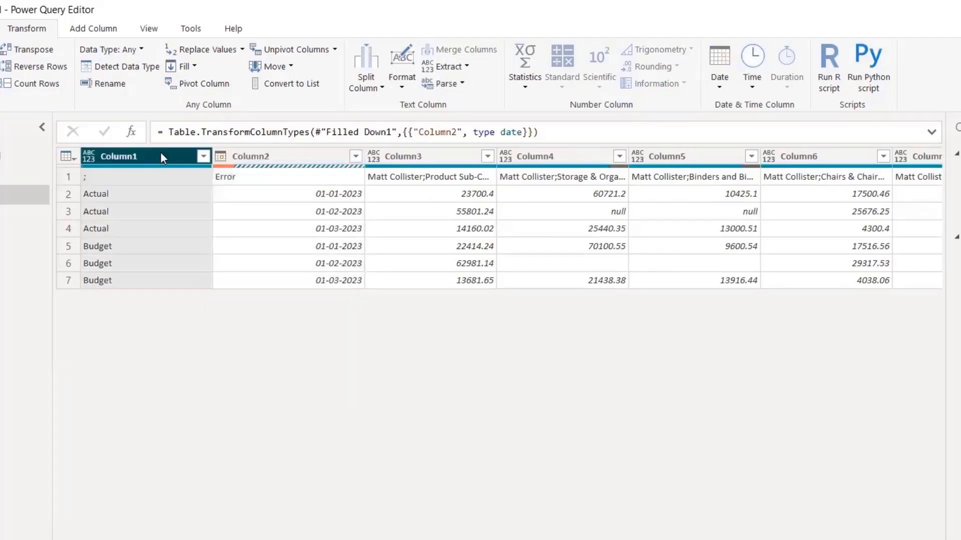
ctrl+click(290, 156)
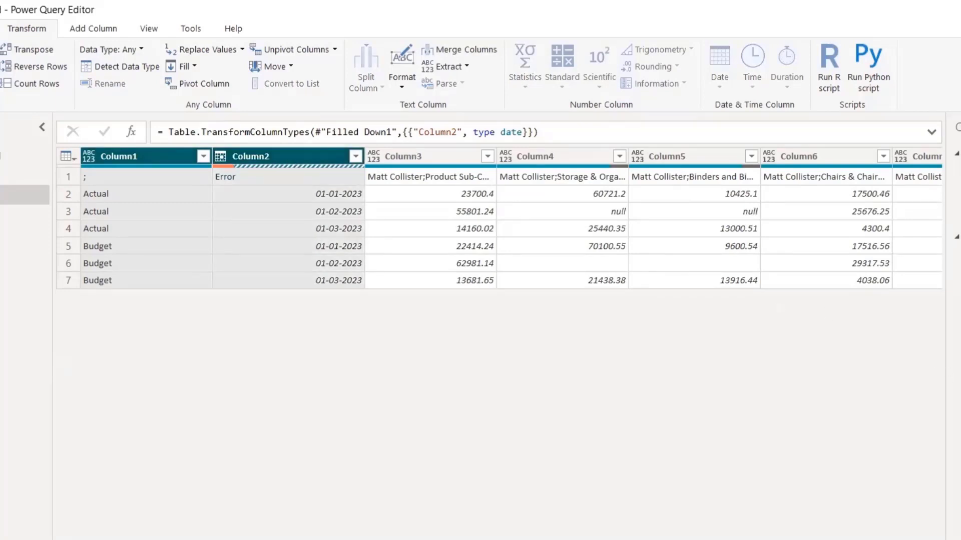
Use the first row as headers and change the Customer Name;Article Description column to Date, replacing the current type conversion
click(76, 155)
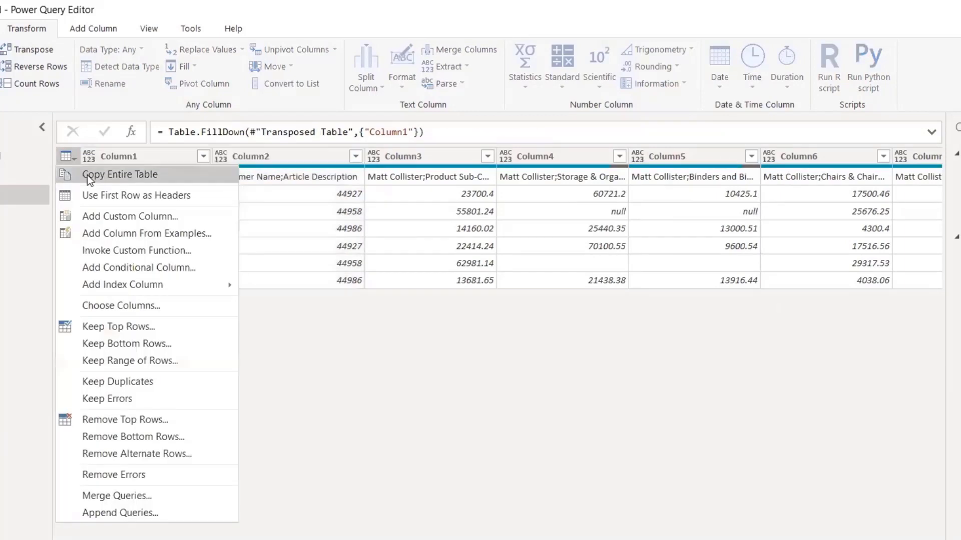
click(116, 198)
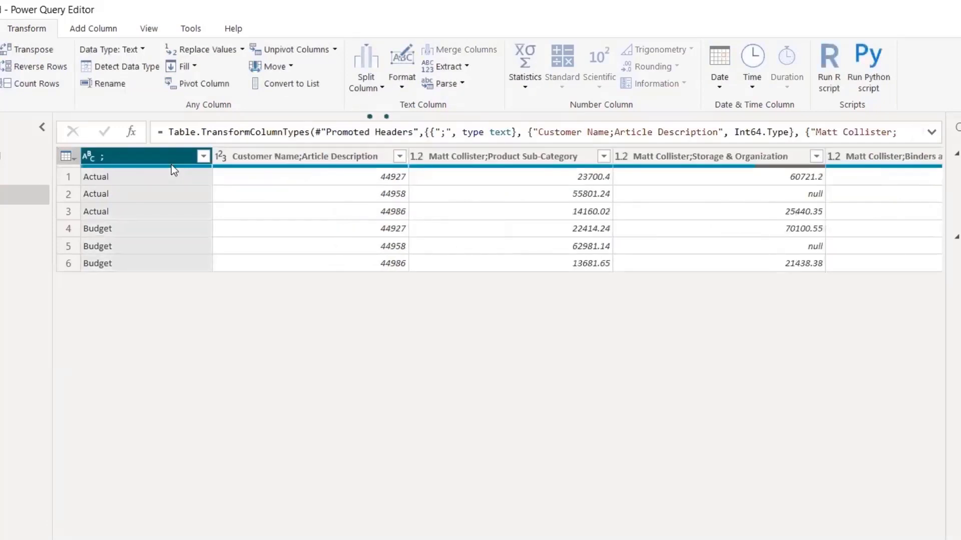
ctrl+click(285, 157)
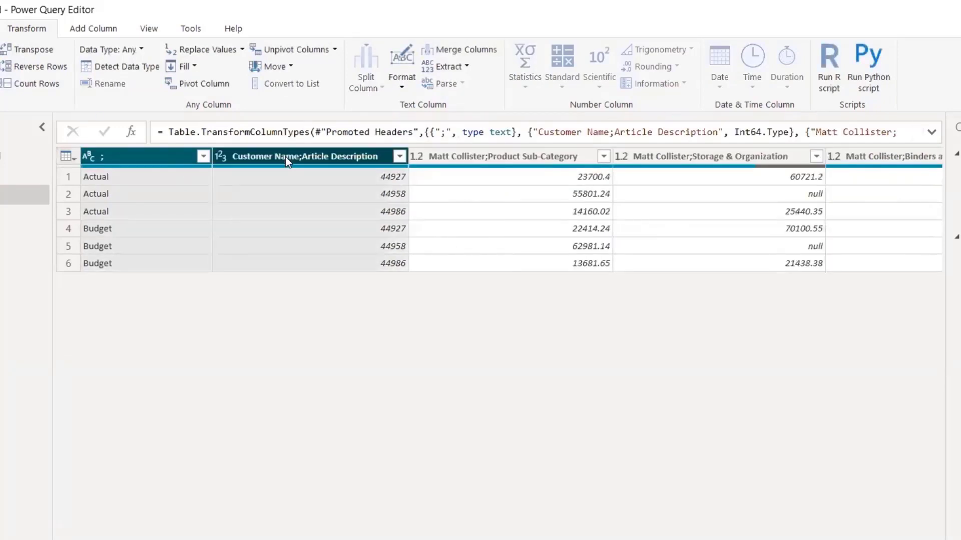
click(220, 158)
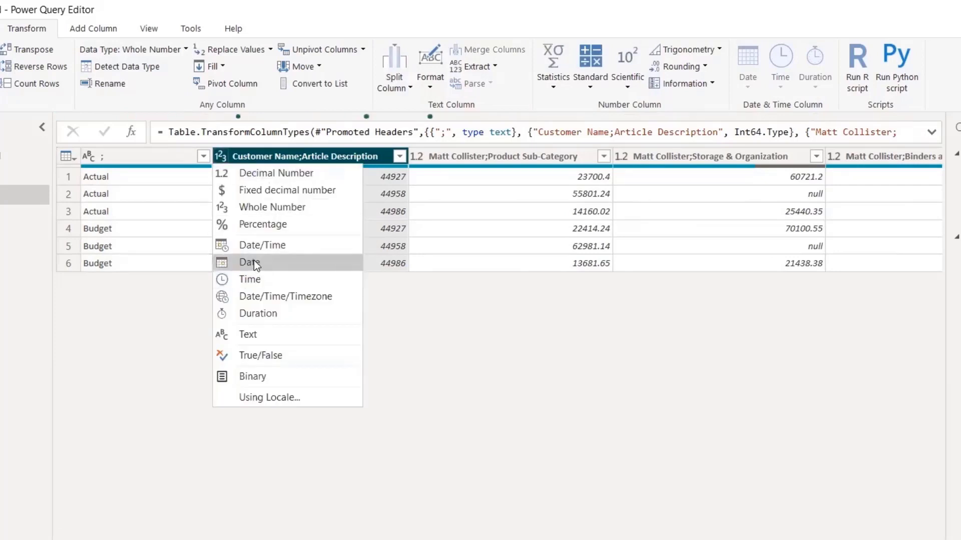
click(254, 262)
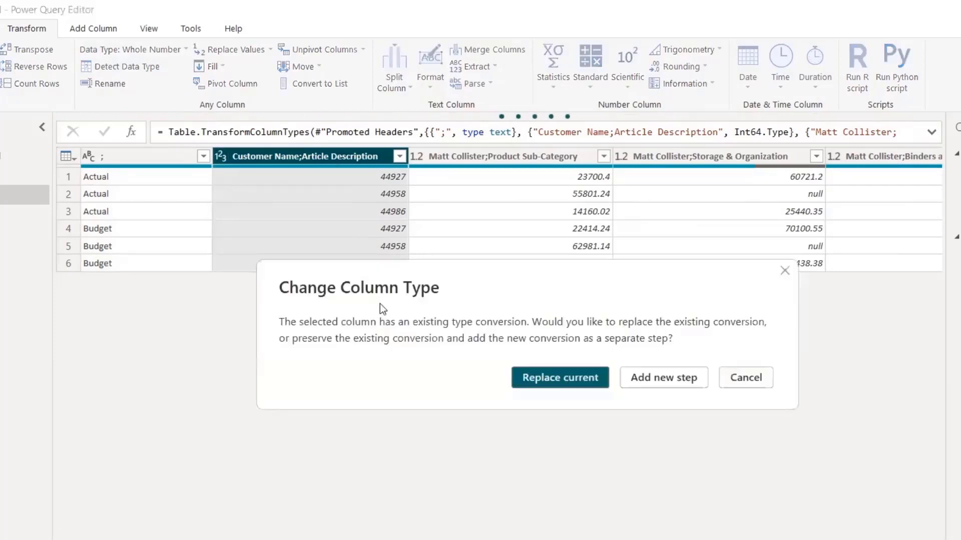
click(568, 376)
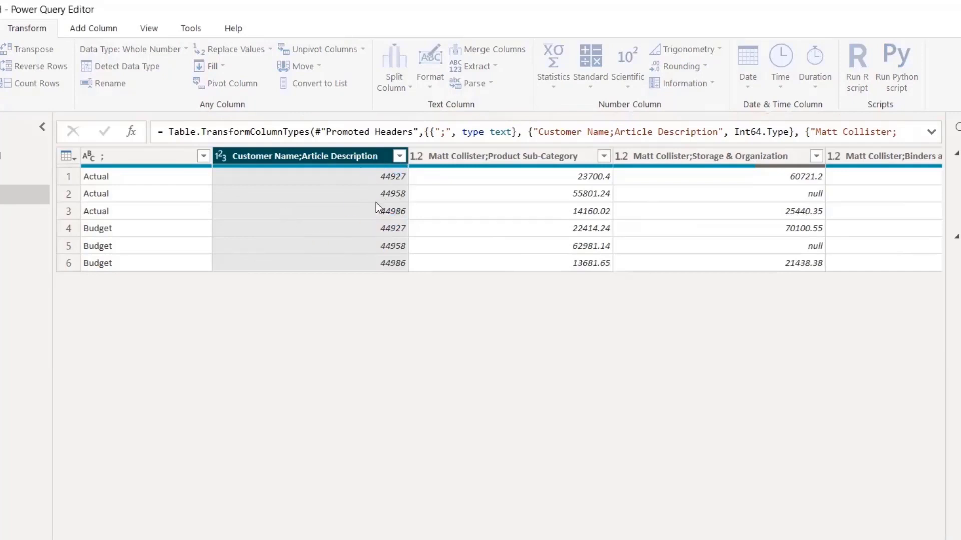
Unpivot all columns other than the ";" and Customer Name;Article Description columns
click(155, 152)
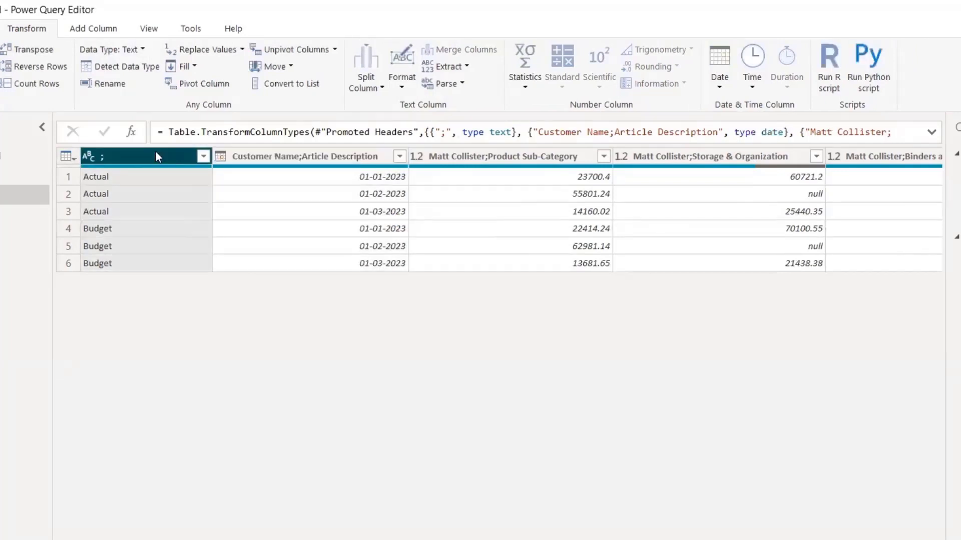
ctrl+click(275, 159)
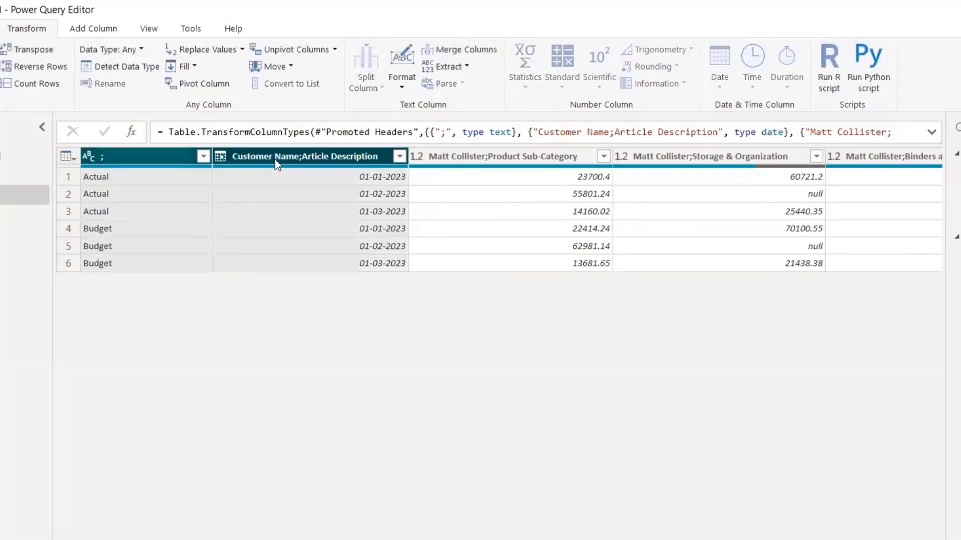
click(335, 48)
click(337, 85)
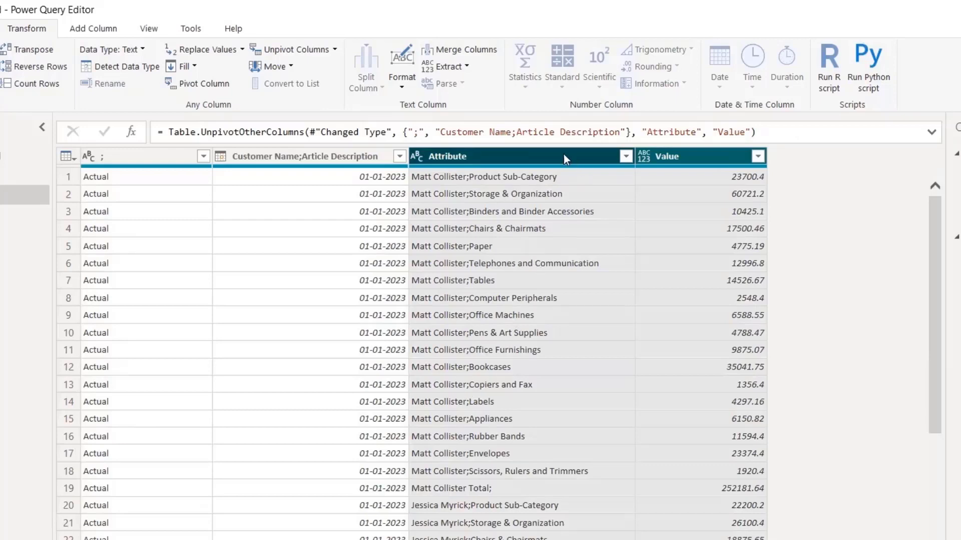
Reorder the columns to Attribute, Customer Name;Article Description, ";" and Value
drag(476, 157, 110, 155)
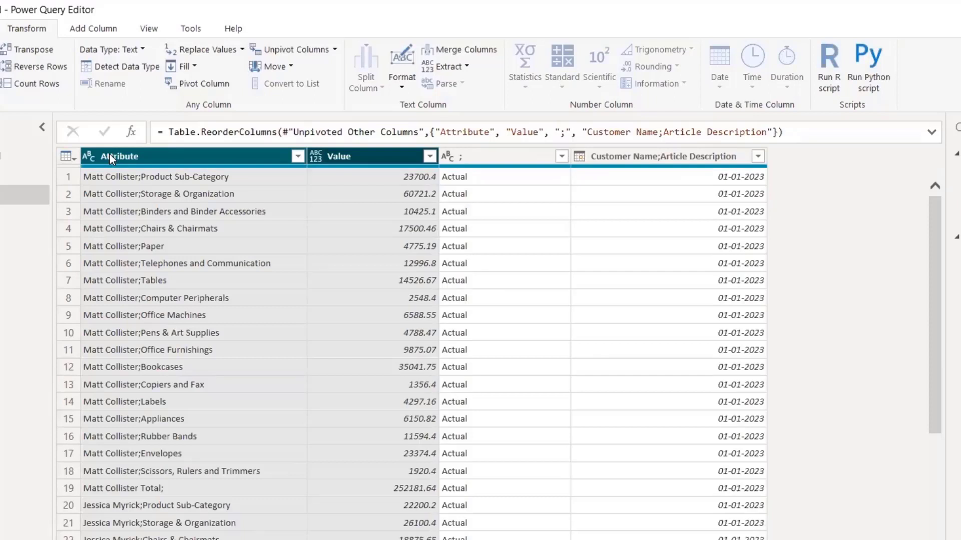
drag(632, 155, 500, 158)
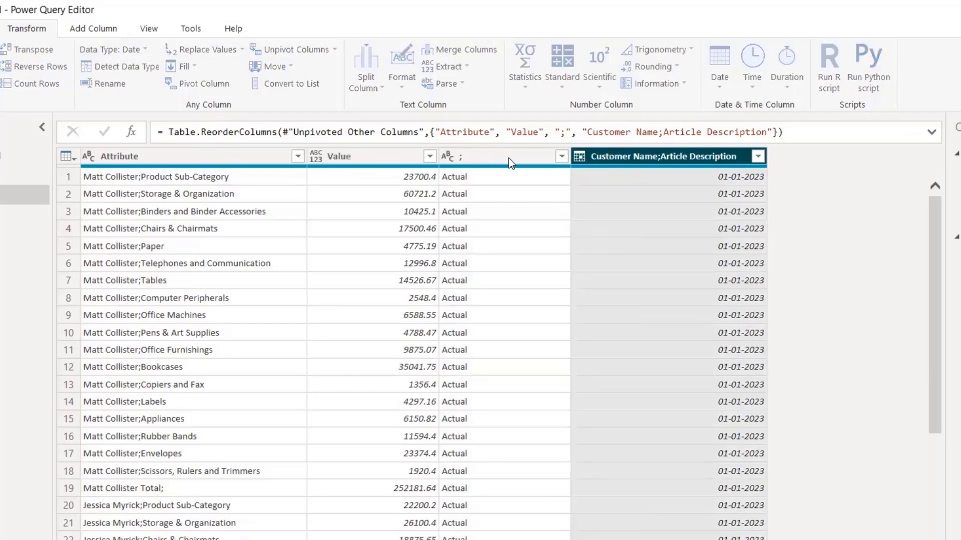
drag(673, 149, 506, 156)
Split the Attribute column by the semicolon delimiter at each occurrence
click(241, 157)
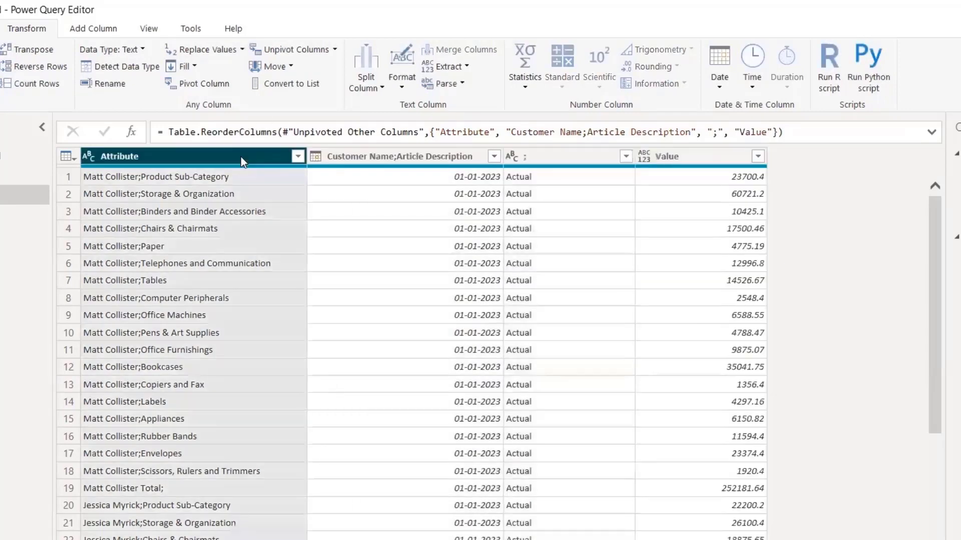
click(386, 91)
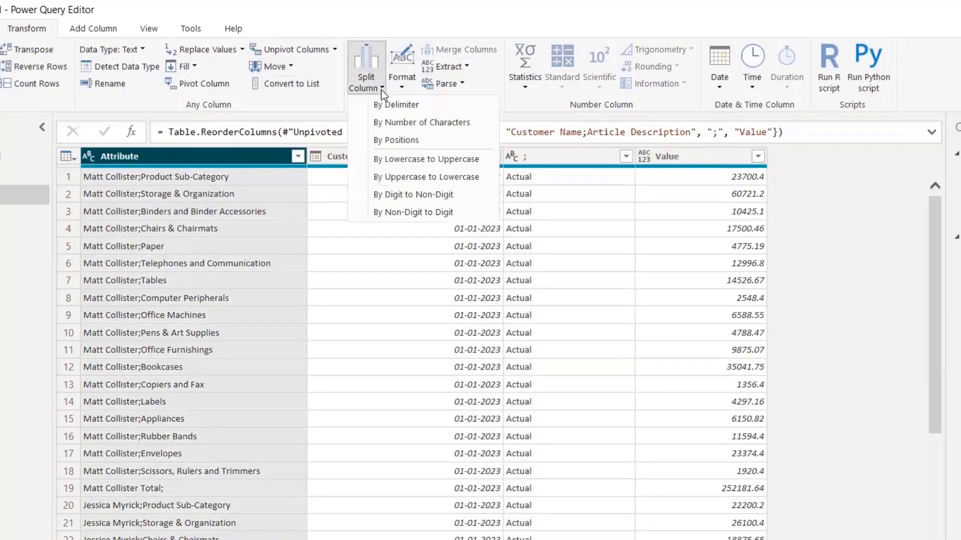
click(415, 107)
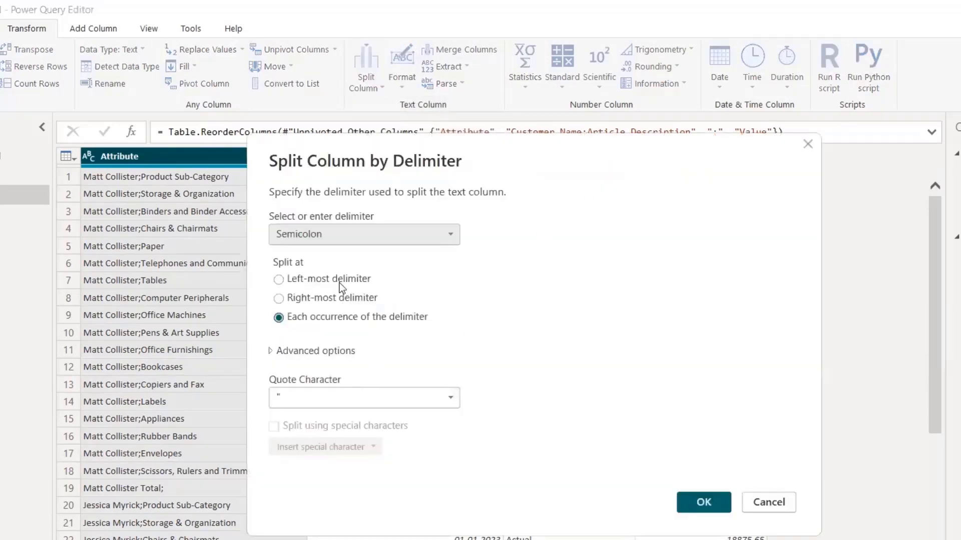
click(703, 502)
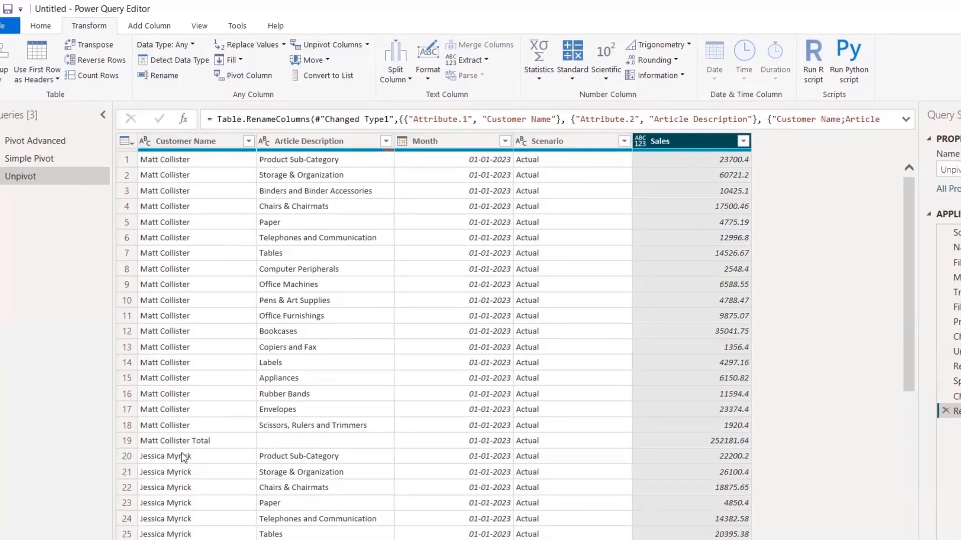
Filter the Customer Name column to keep only rows that do not contain "Total"
click(248, 141)
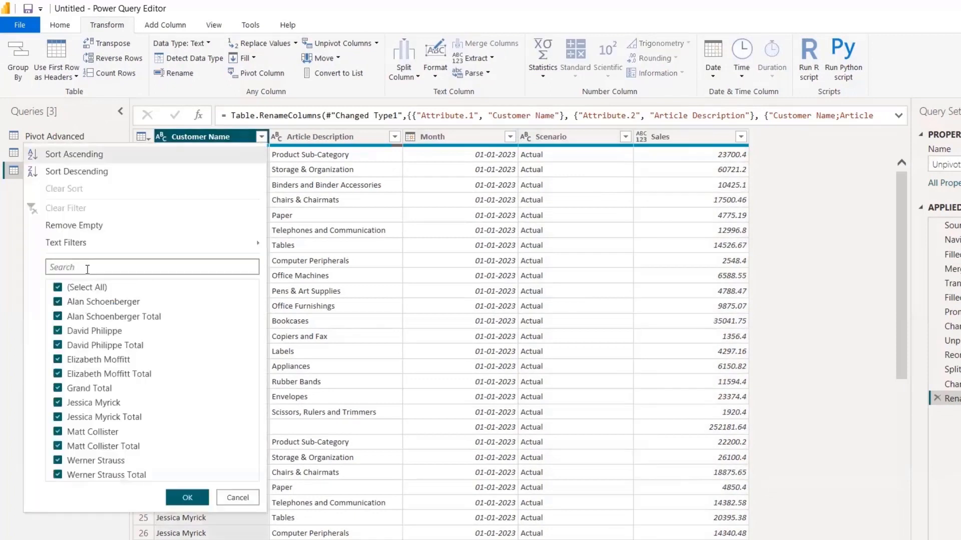
mouse_move(200, 246)
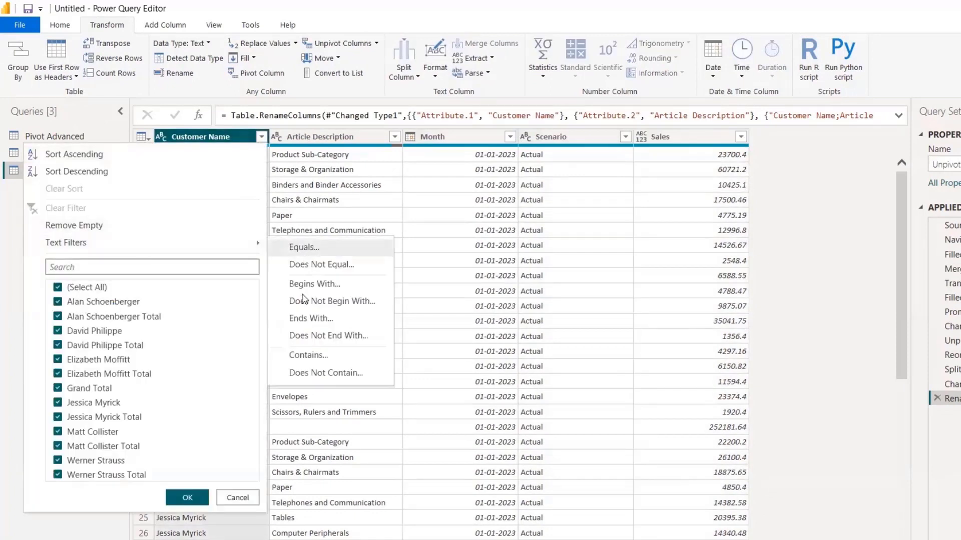
click(325, 355)
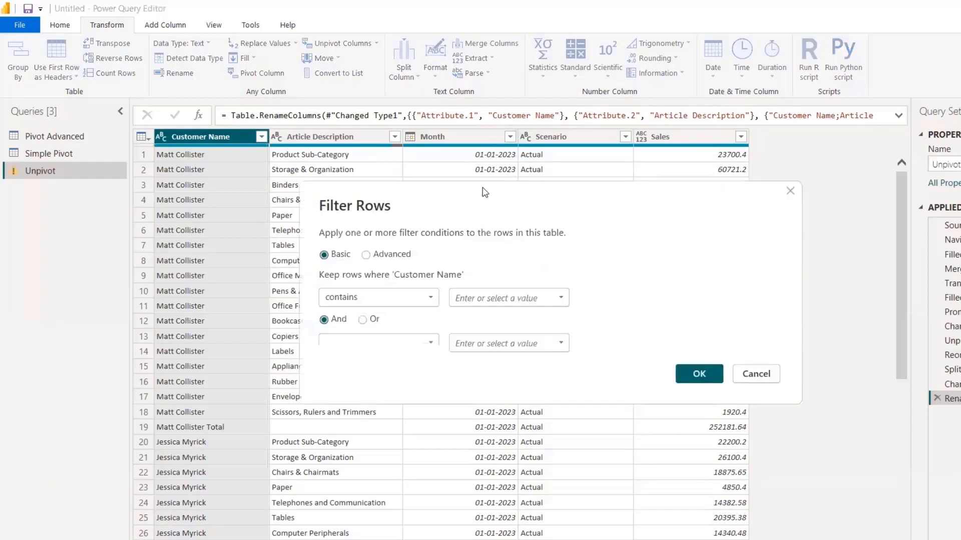
click(400, 301)
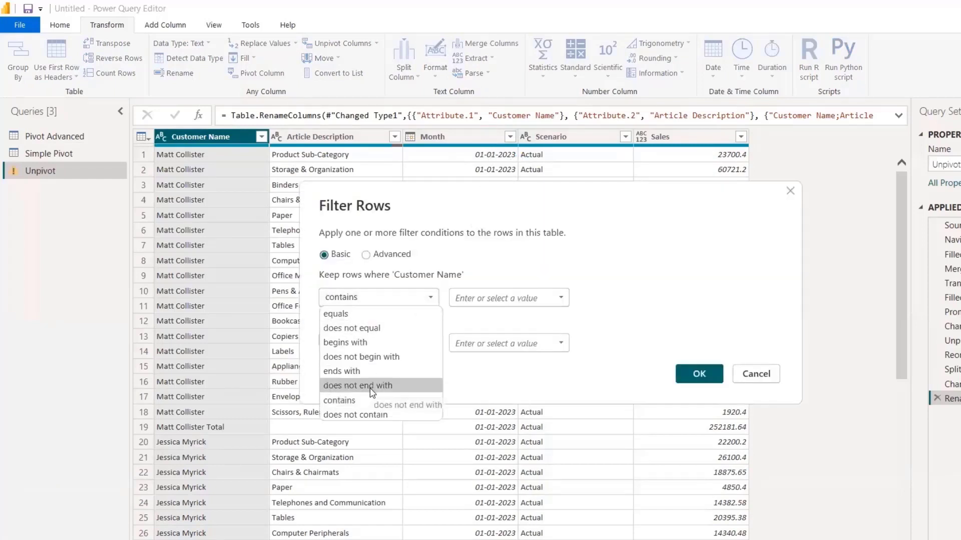
click(371, 387)
click(392, 300)
click(379, 414)
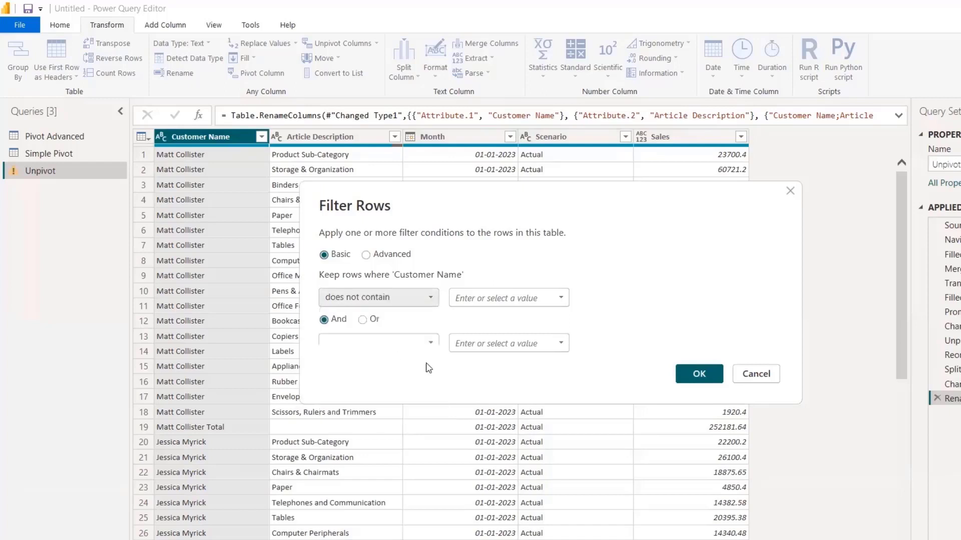
click(476, 296)
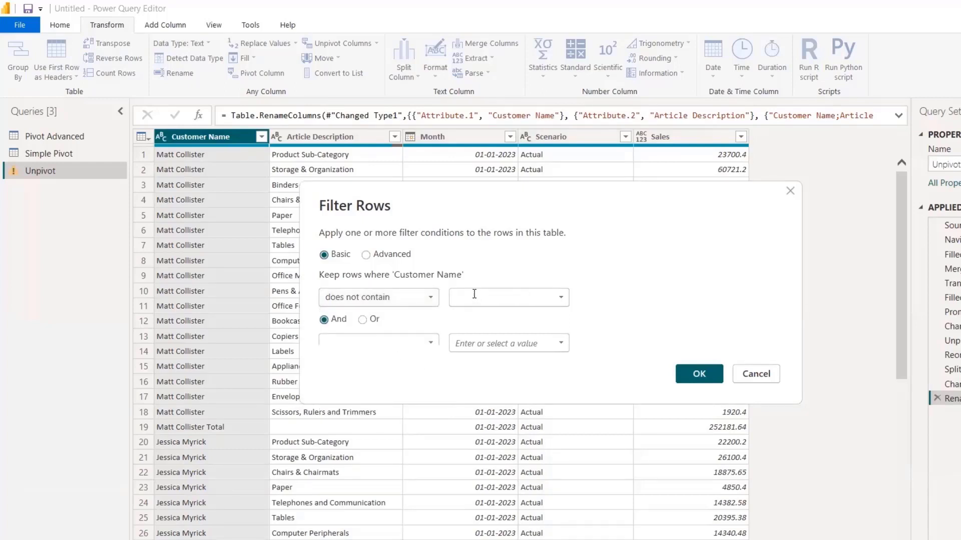
text(Total)
click(699, 374)
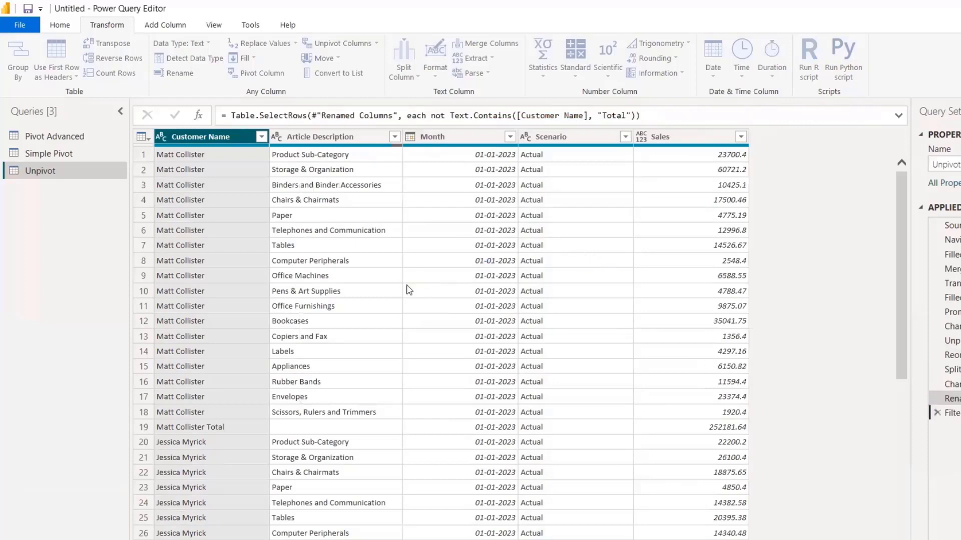
Detect the data types automatically for all columns of the filtered Unpivot table
scroll(200, 369, down, 7)
scroll(200, 368, down, 10)
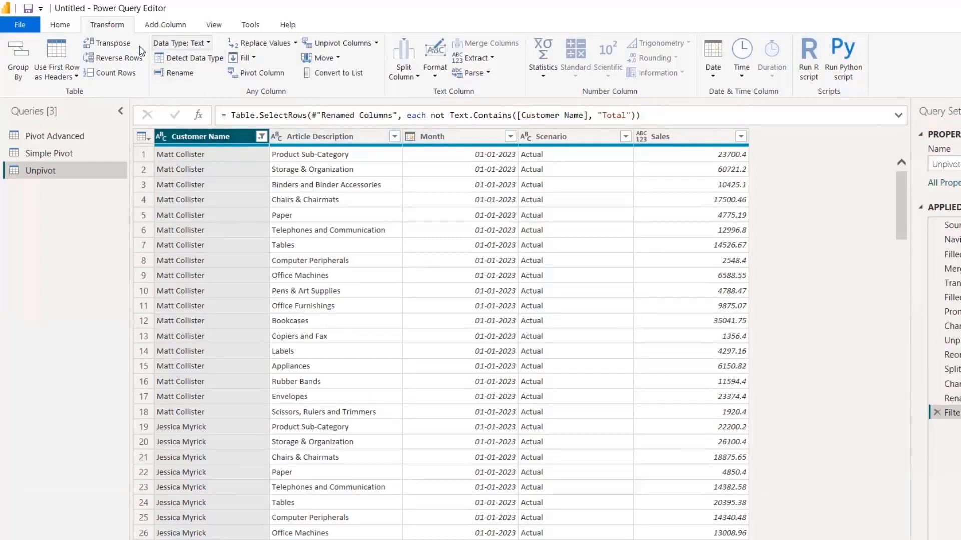
click(189, 61)
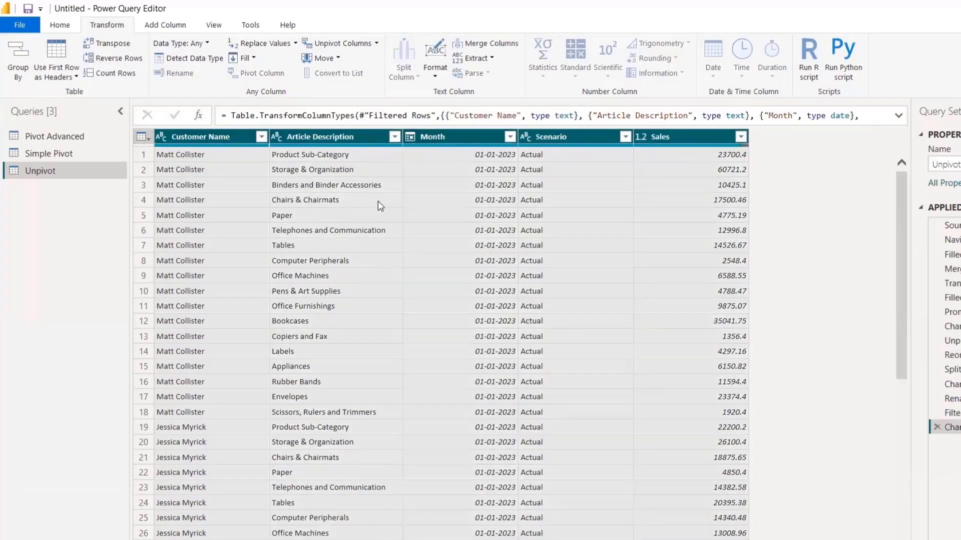